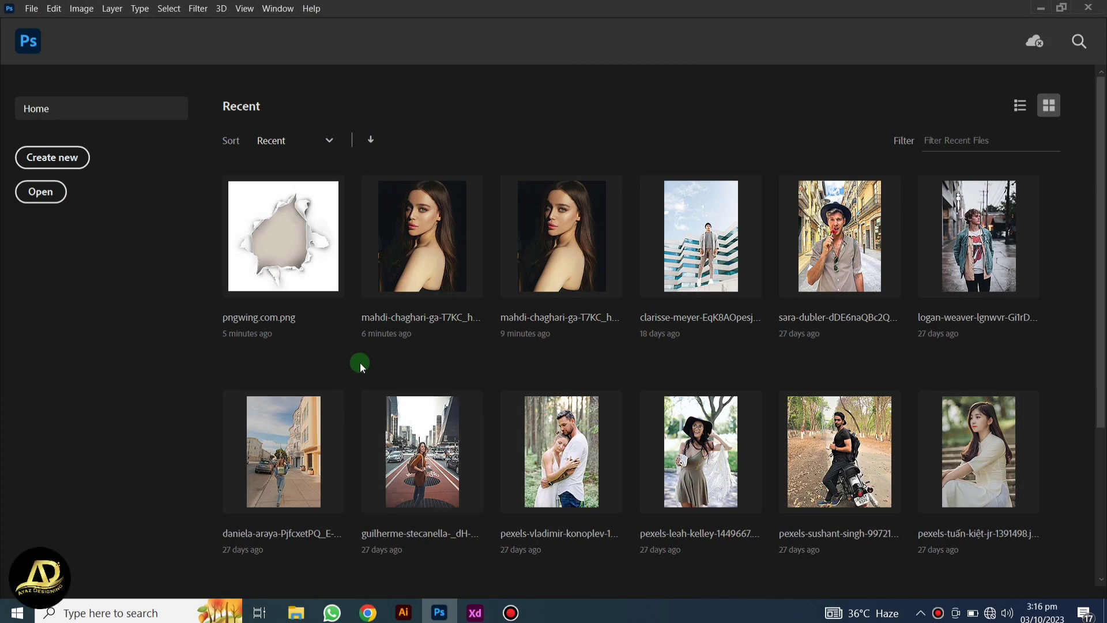
Open the portrait mahdi-chaghari-ga-T7KC_hhk-unsplash.jpg from Desktop > New folder
click(56, 198)
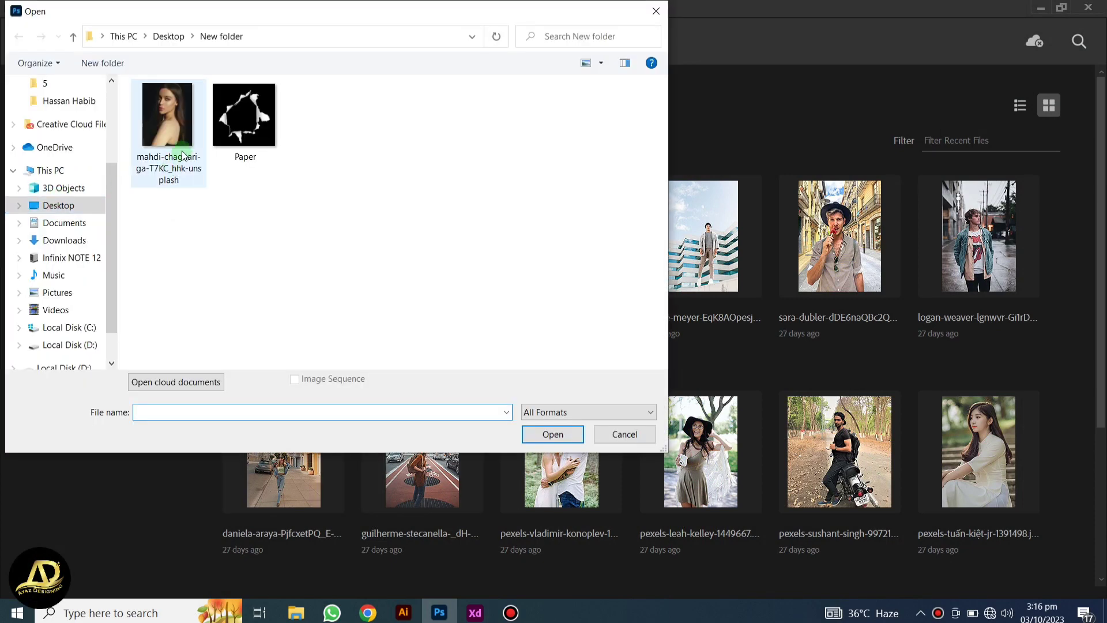
click(182, 155)
click(557, 437)
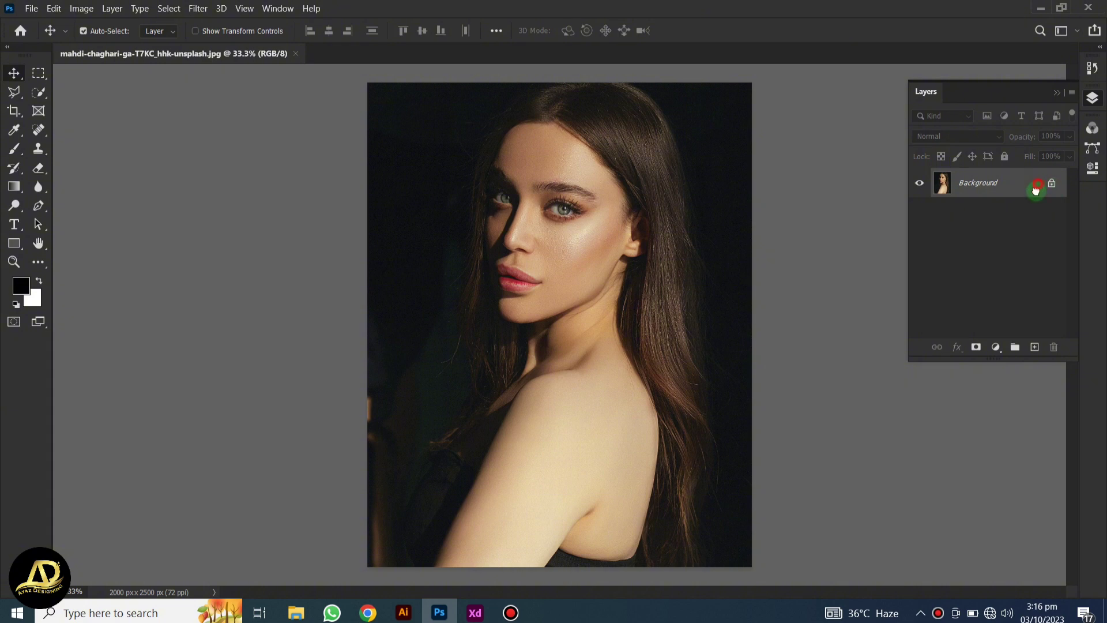
Duplicate Background, desaturate the copy, and drag the torn Paper image onto the canvas
drag(1036, 190, 1034, 349)
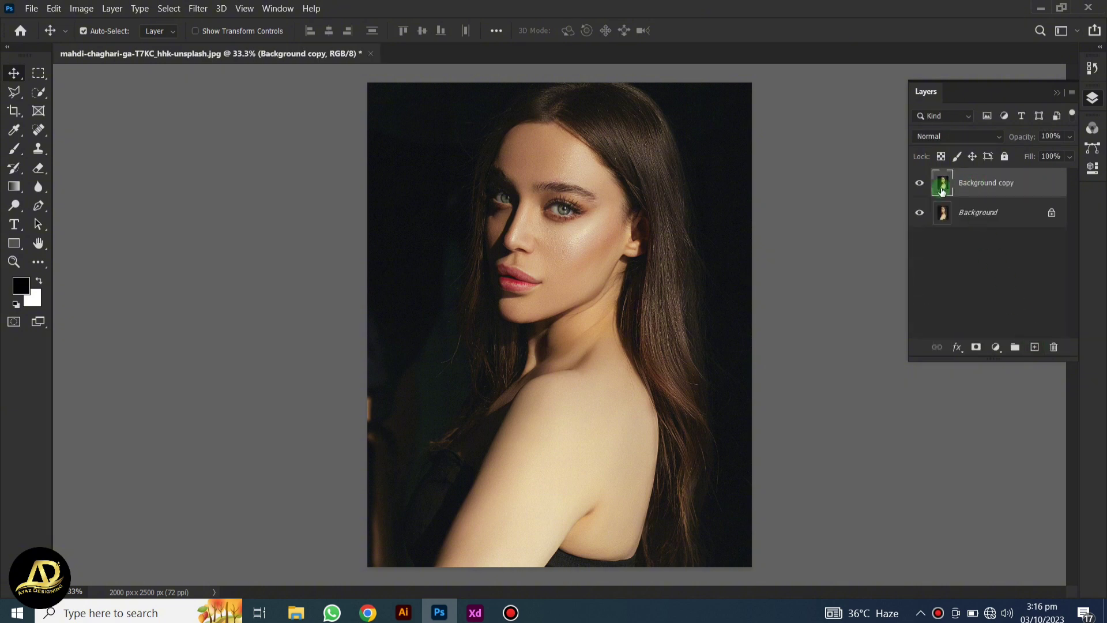
click(81, 8)
mouse_move(103, 43)
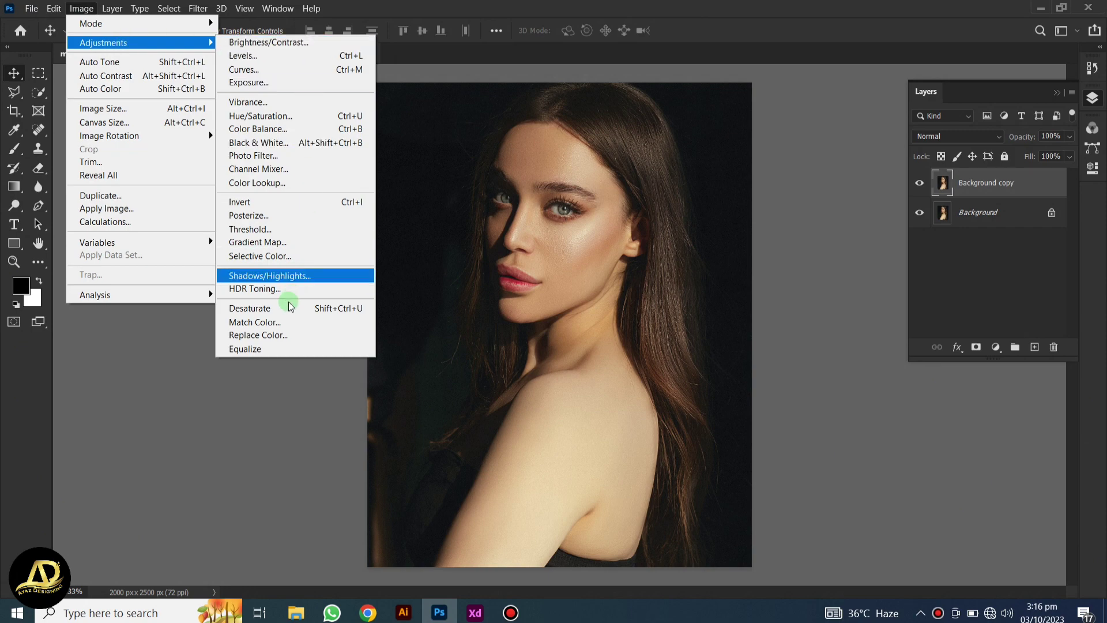
click(286, 310)
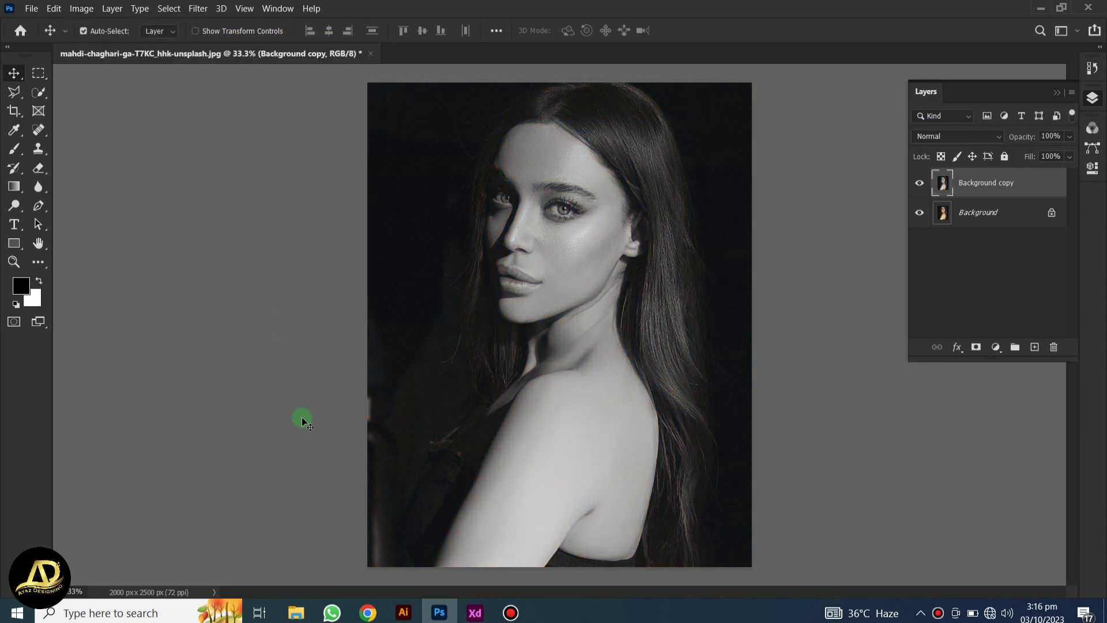
click(302, 610)
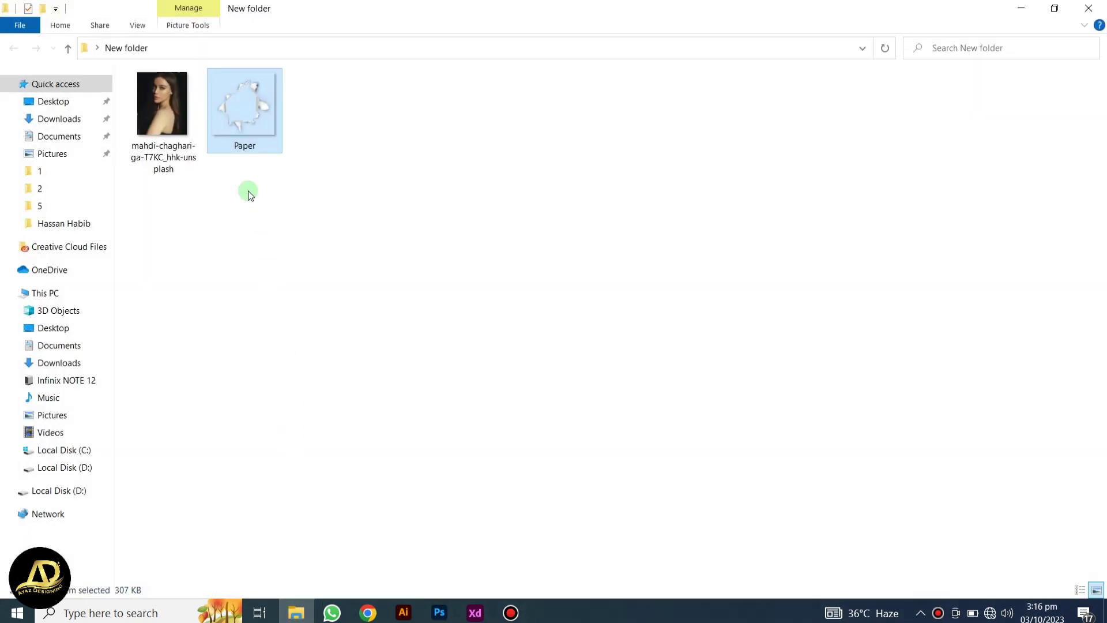
mouse_move(230, 95)
mouse_down()
mouse_move(439, 613)
mouse_move(561, 220)
mouse_up()
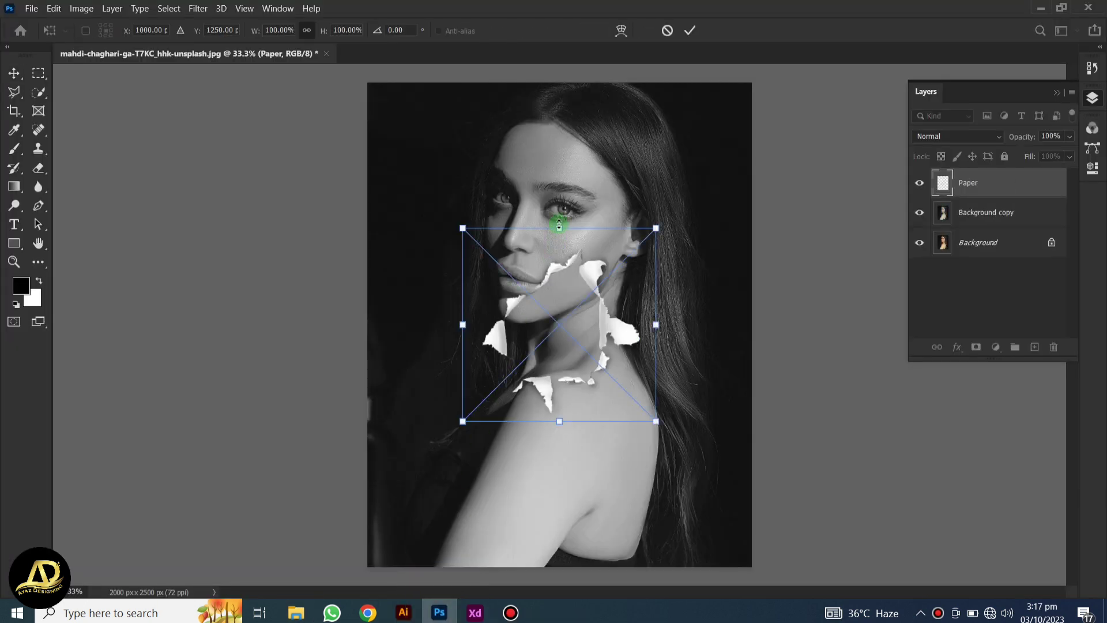
Move the Paper layer up and scale it to about 89% width, 109% height over the face
drag(597, 259, 591, 175)
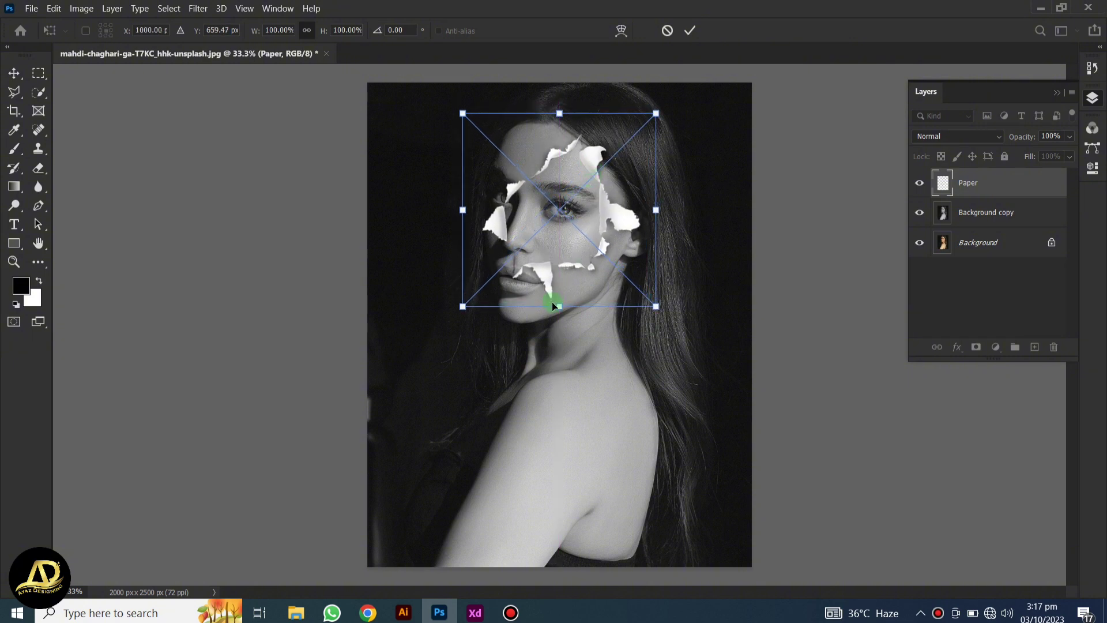
drag(558, 309, 548, 321)
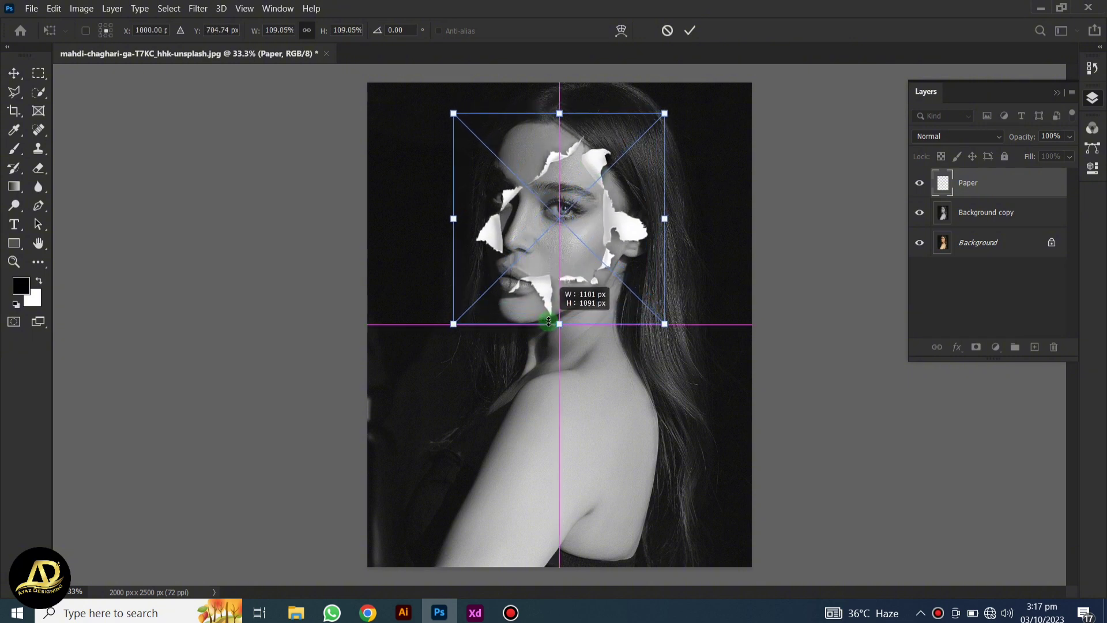
drag(452, 221, 475, 222)
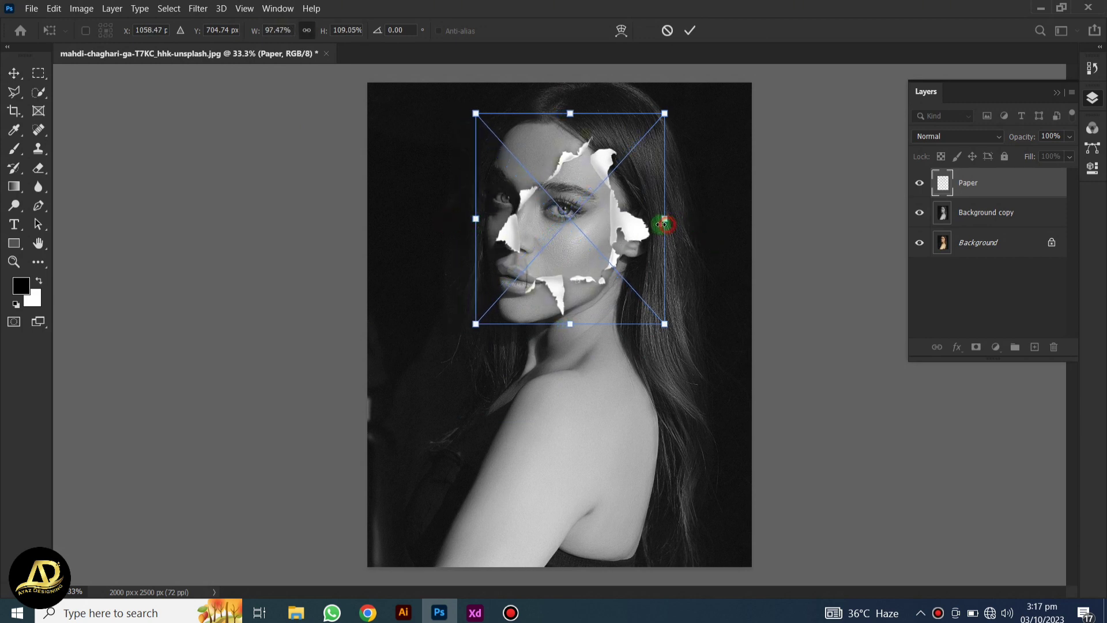
drag(664, 224, 648, 223)
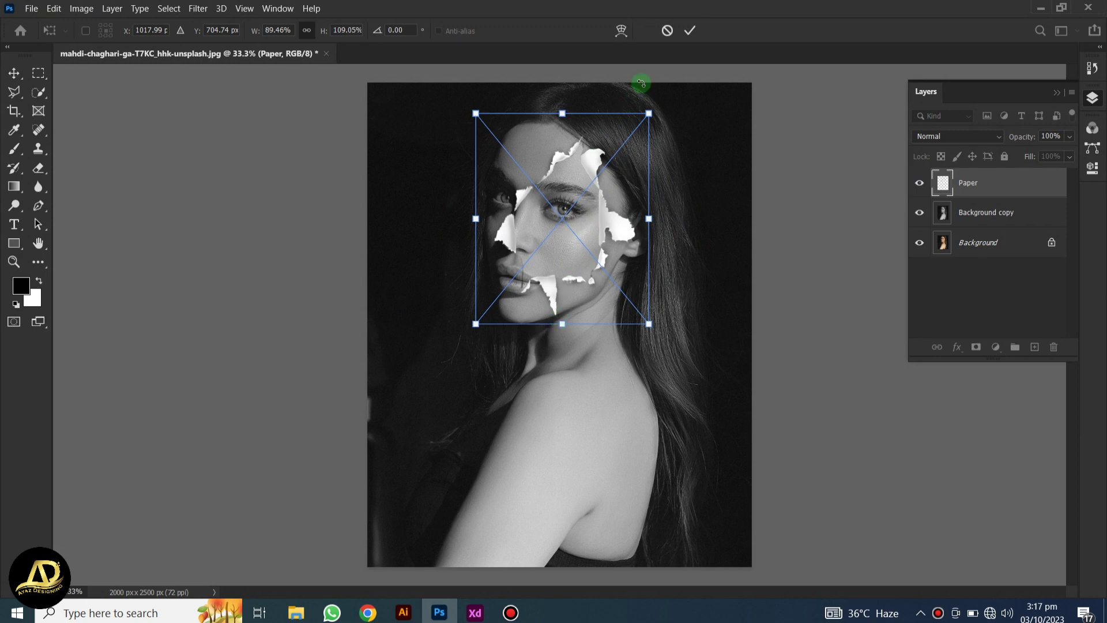
click(690, 31)
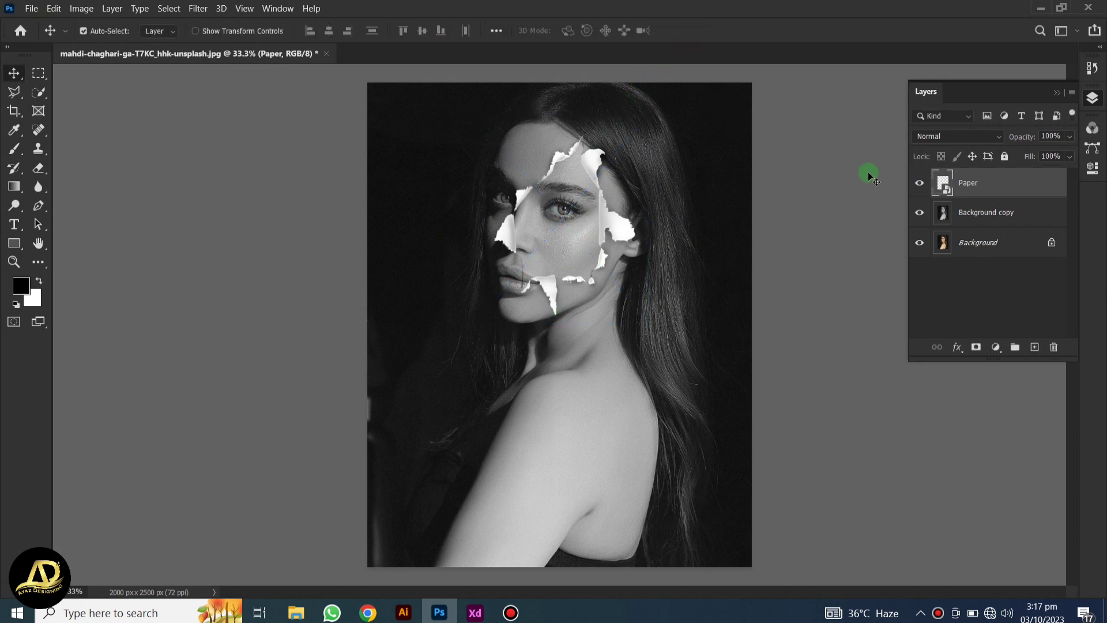
Add an inverted black layer mask to Background copy, hiding the grayscale
click(985, 209)
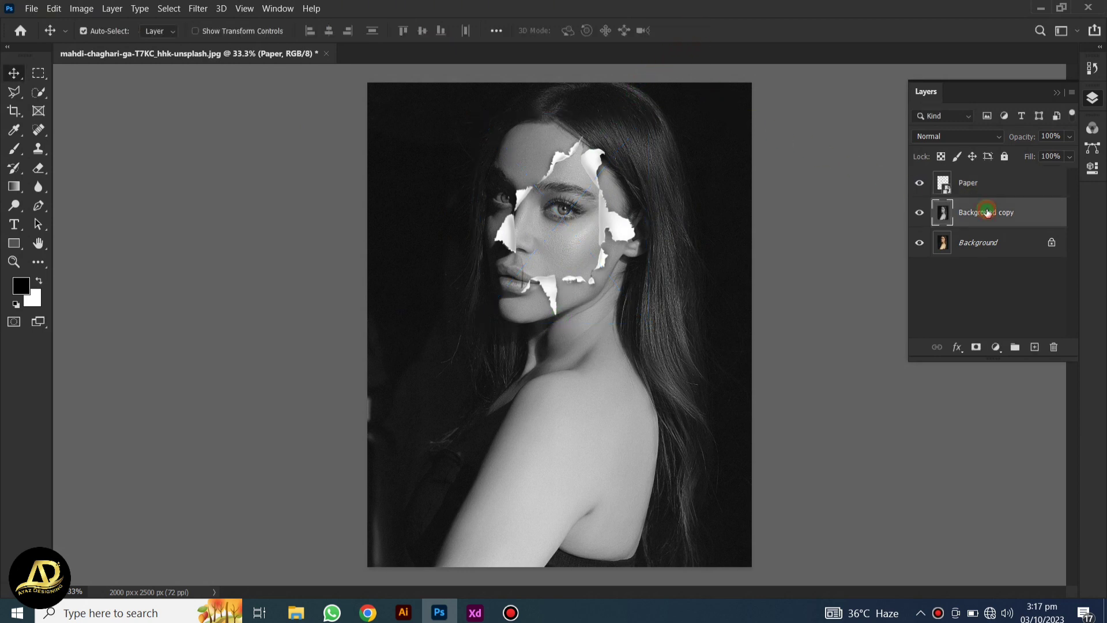
click(975, 348)
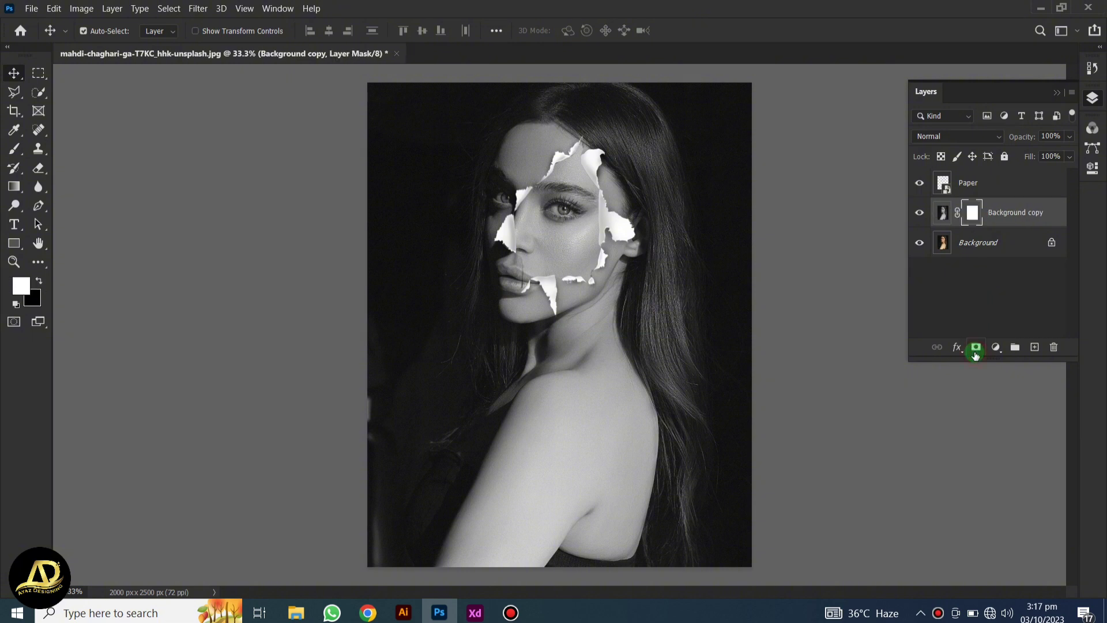
click(974, 213)
key(ctrl+i)
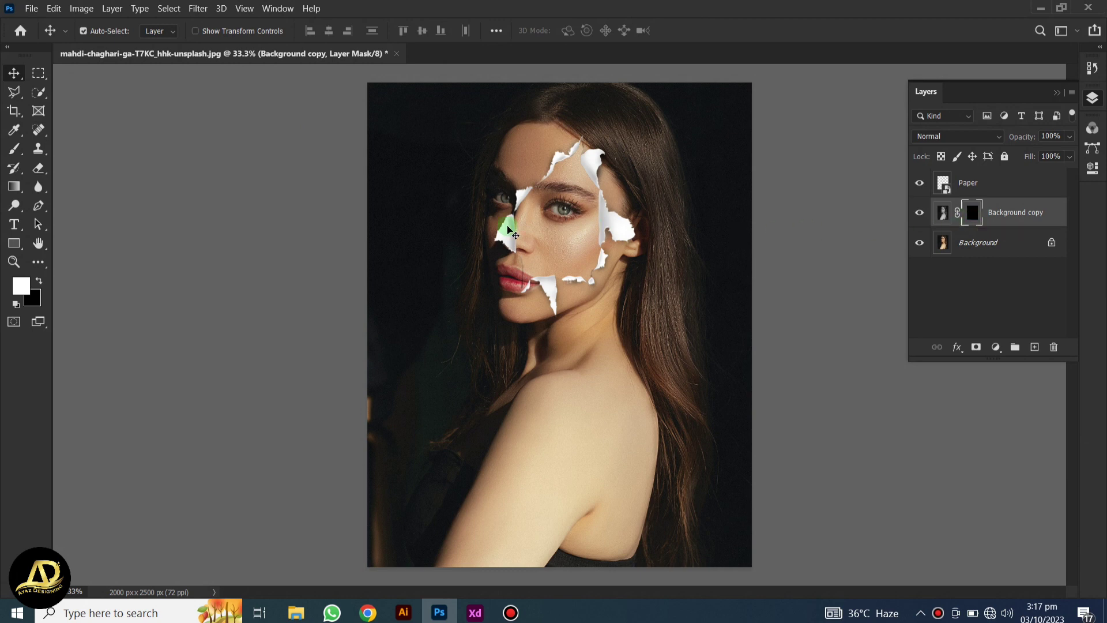
Set up a Soft Round white brush of about 35 px
click(15, 149)
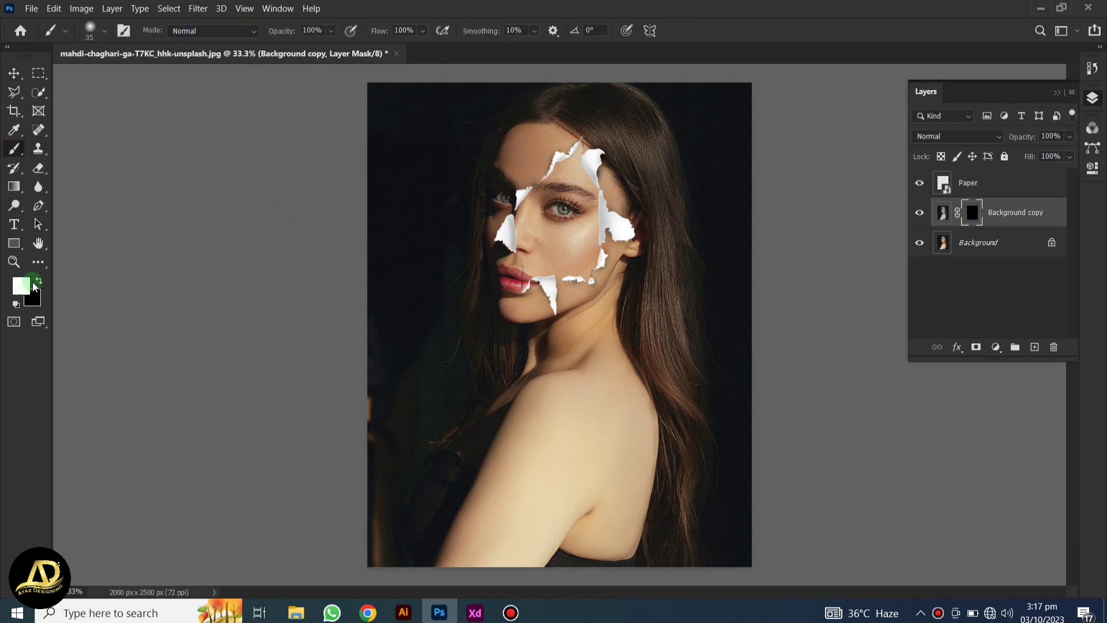
click(424, 31)
click(333, 31)
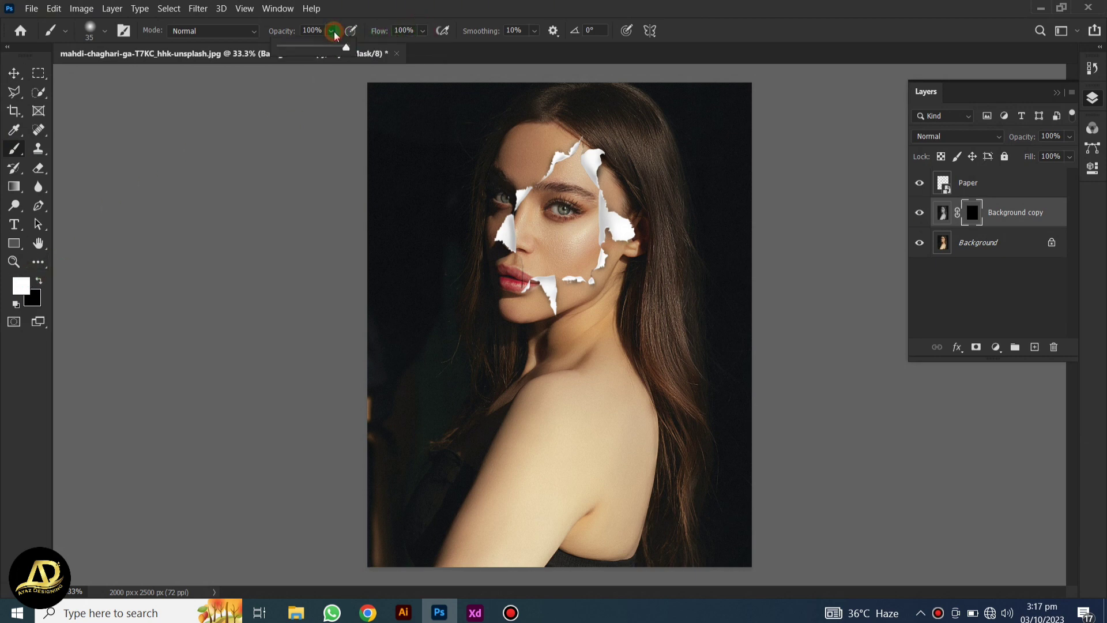
right_click(425, 244)
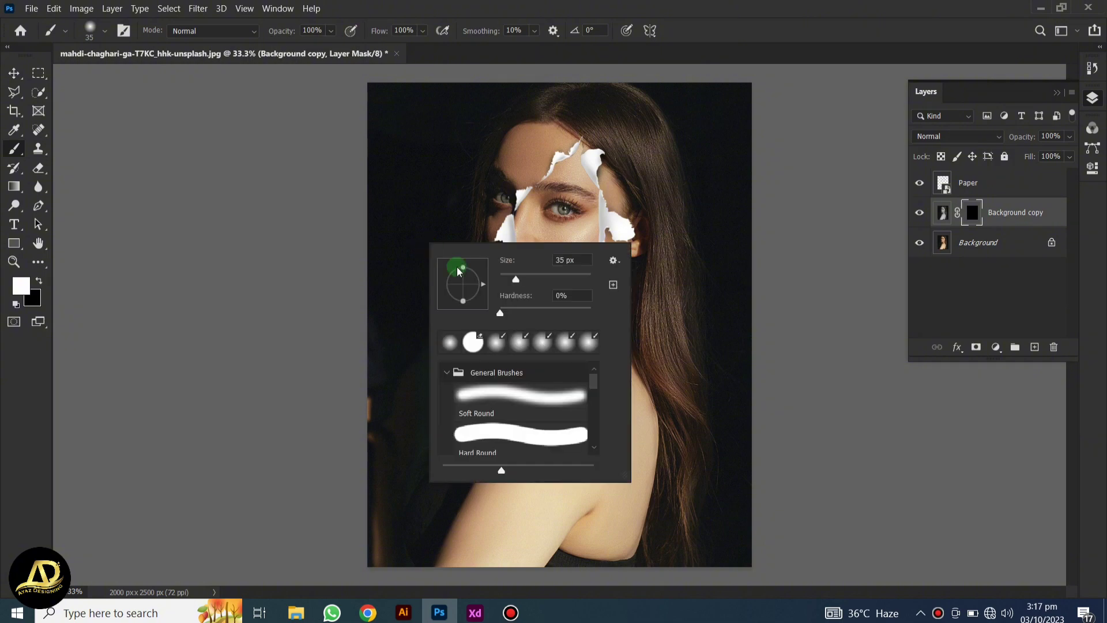
click(479, 398)
key(Return)
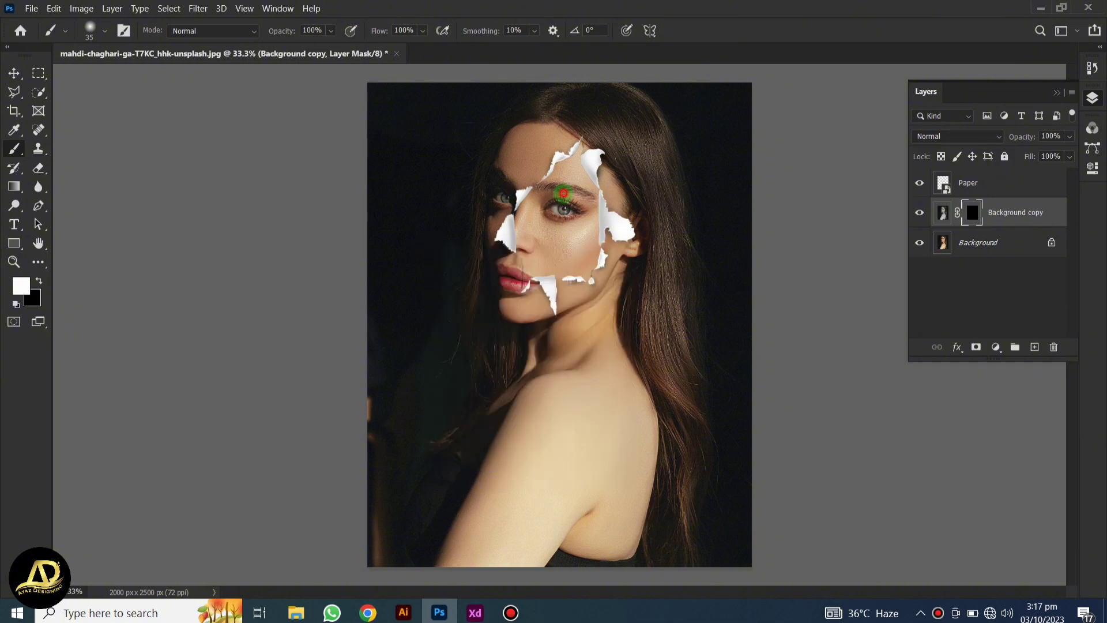
Paint the grayscale face into the tear over the cheek, brow, nose and eye area
mouse_move(570, 223)
mouse_down()
mouse_move(577, 246)
mouse_move(600, 159)
mouse_up()
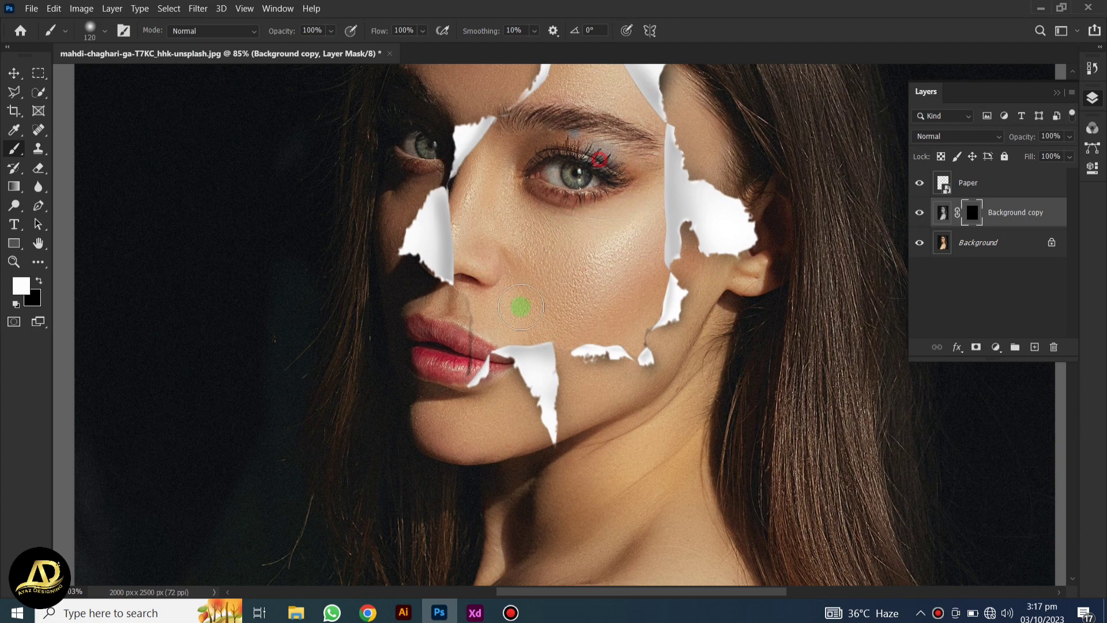
mouse_move(640, 200)
mouse_down()
mouse_move(507, 200)
mouse_move(579, 196)
mouse_up()
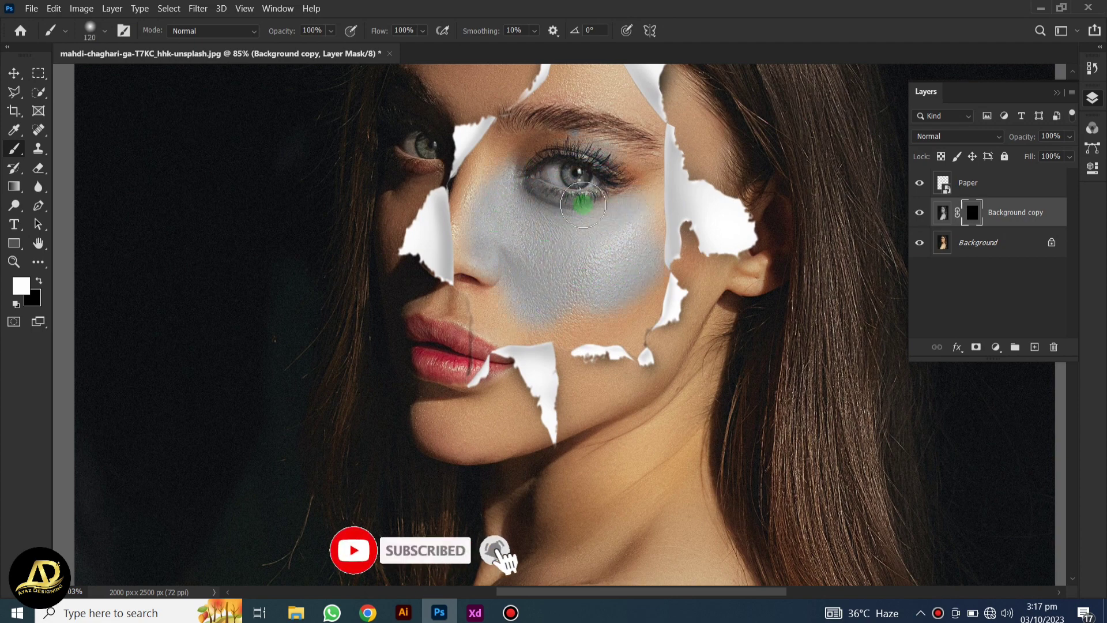
scroll(564, 285, up, 1)
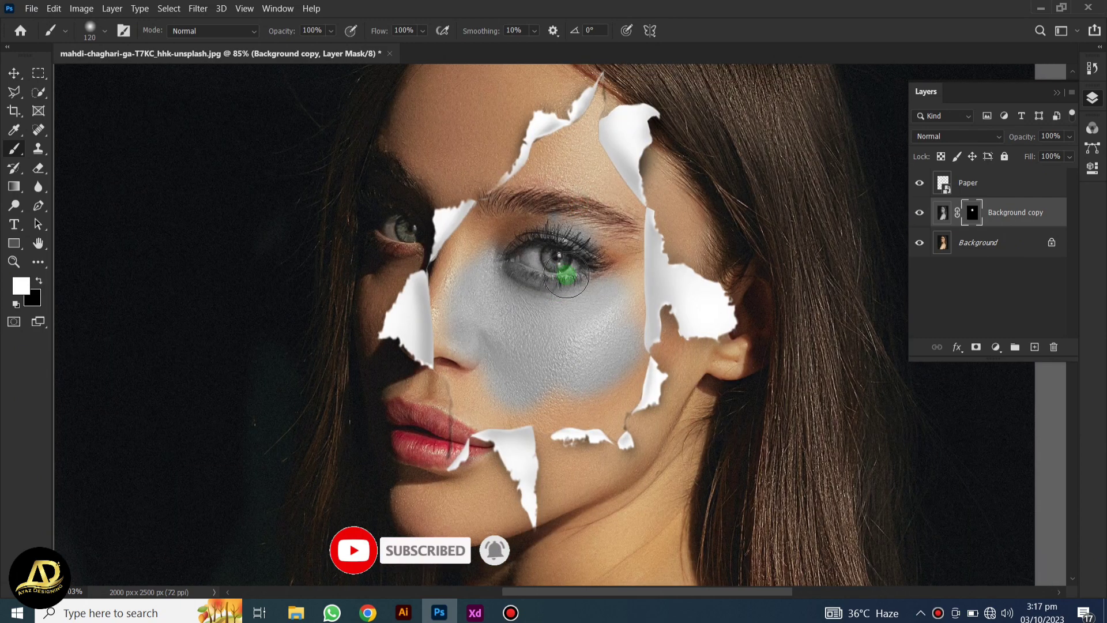
scroll(577, 265, up, 1)
scroll(578, 265, up, 1)
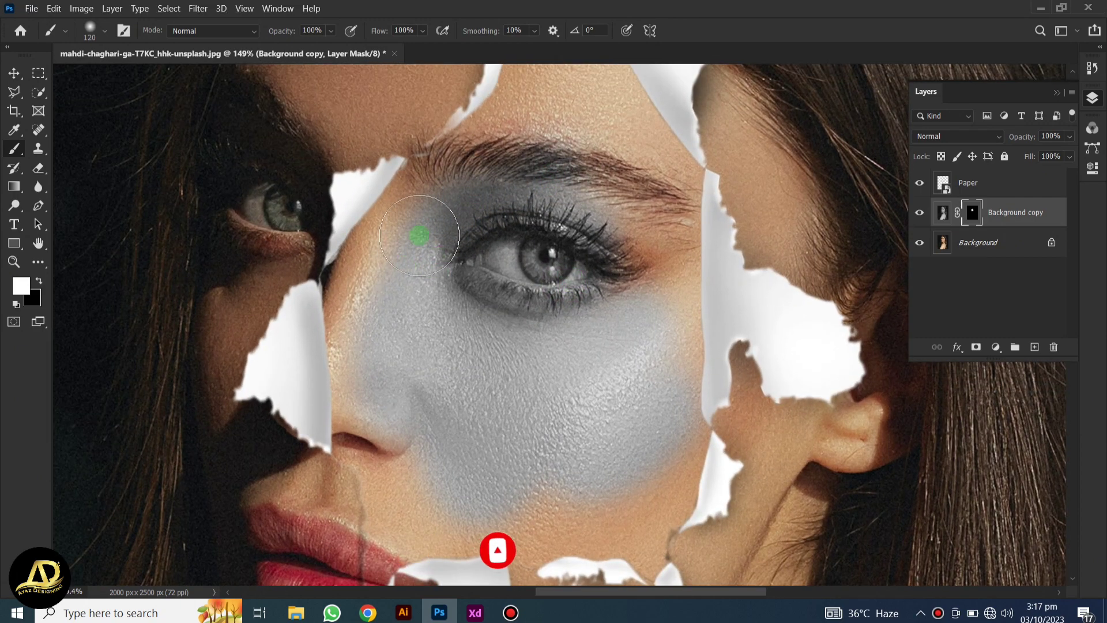
drag(403, 228, 426, 211)
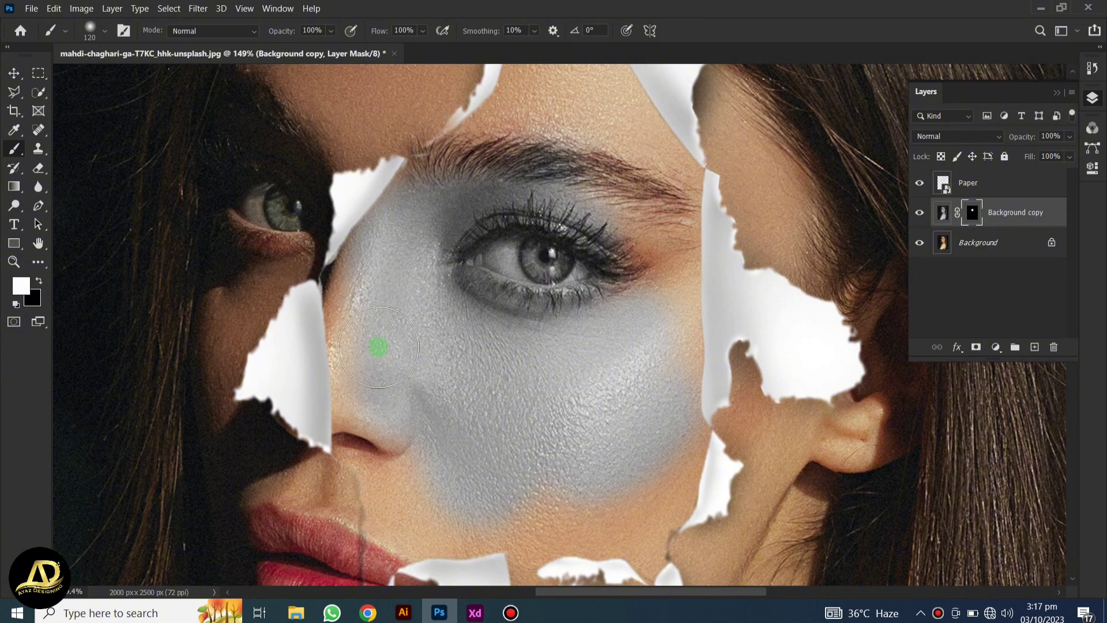
drag(379, 346, 354, 332)
mouse_move(562, 301)
mouse_down()
mouse_move(662, 257)
mouse_move(658, 408)
mouse_move(650, 363)
mouse_move(420, 341)
mouse_move(507, 250)
mouse_move(474, 307)
mouse_move(588, 257)
mouse_up()
scroll(628, 379, up, 3)
scroll(588, 257, up, 2)
scroll(571, 272, down, 7)
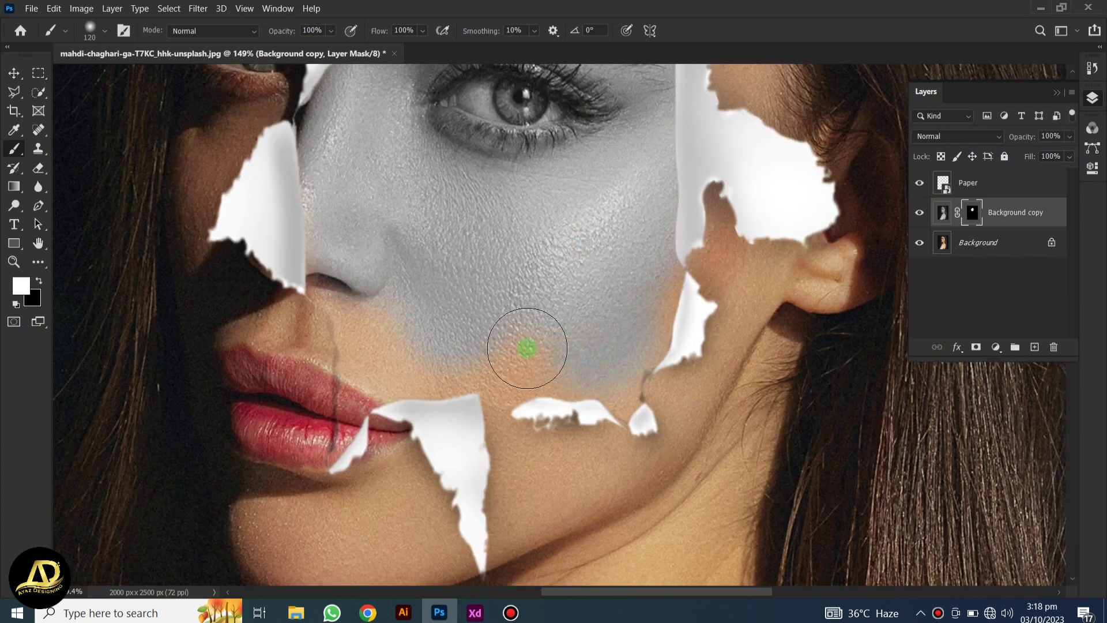
drag(526, 346, 344, 248)
With a smaller brush, reveal grayscale over the lip corner and lower lip edge
drag(565, 246, 542, 246)
scroll(380, 412, up, 3)
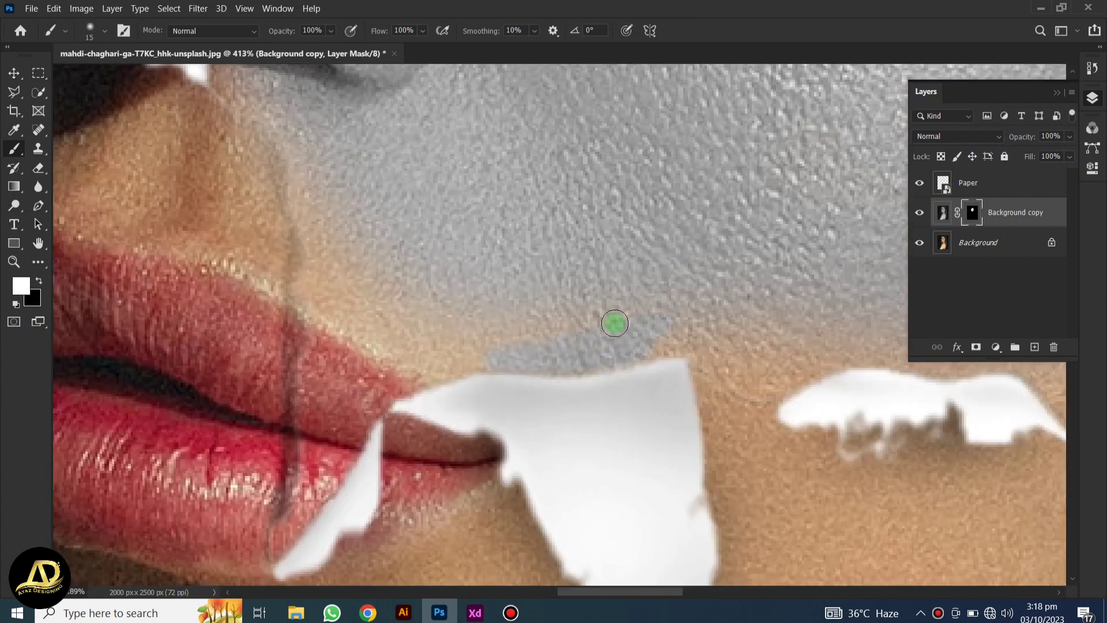
drag(614, 323, 566, 339)
key(bracketright)
mouse_move(465, 324)
mouse_down()
mouse_move(296, 524)
mouse_move(364, 392)
mouse_move(321, 375)
mouse_up()
drag(344, 299, 396, 423)
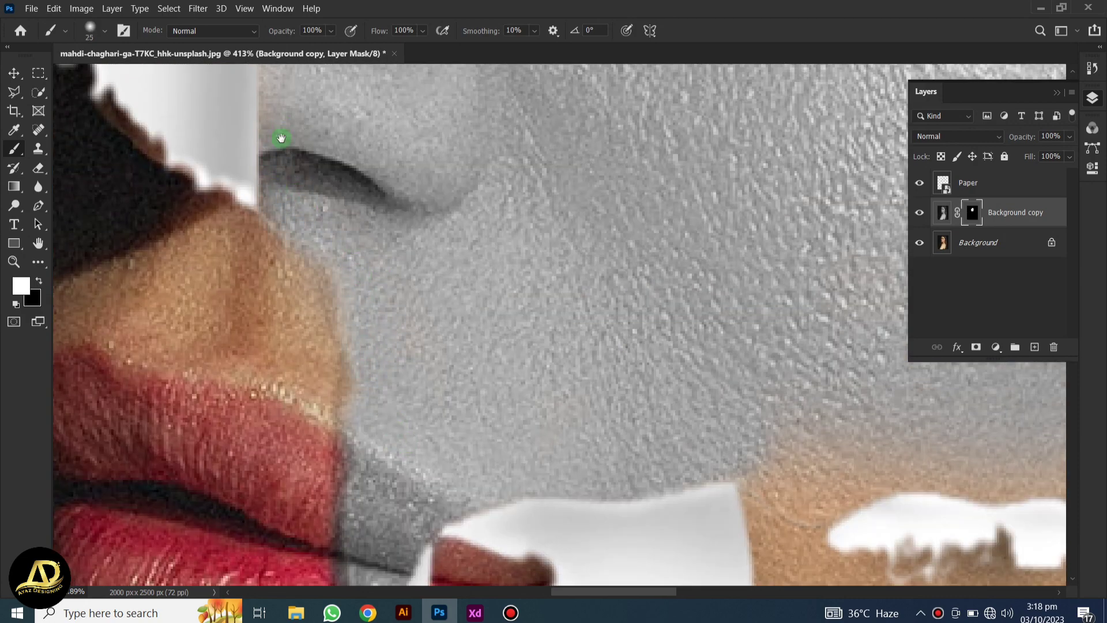
Reveal grayscale around the eyes, forehead and hairline up to the narrow tear tip
drag(282, 138, 366, 403)
drag(413, 160, 396, 227)
scroll(480, 229, up, 3)
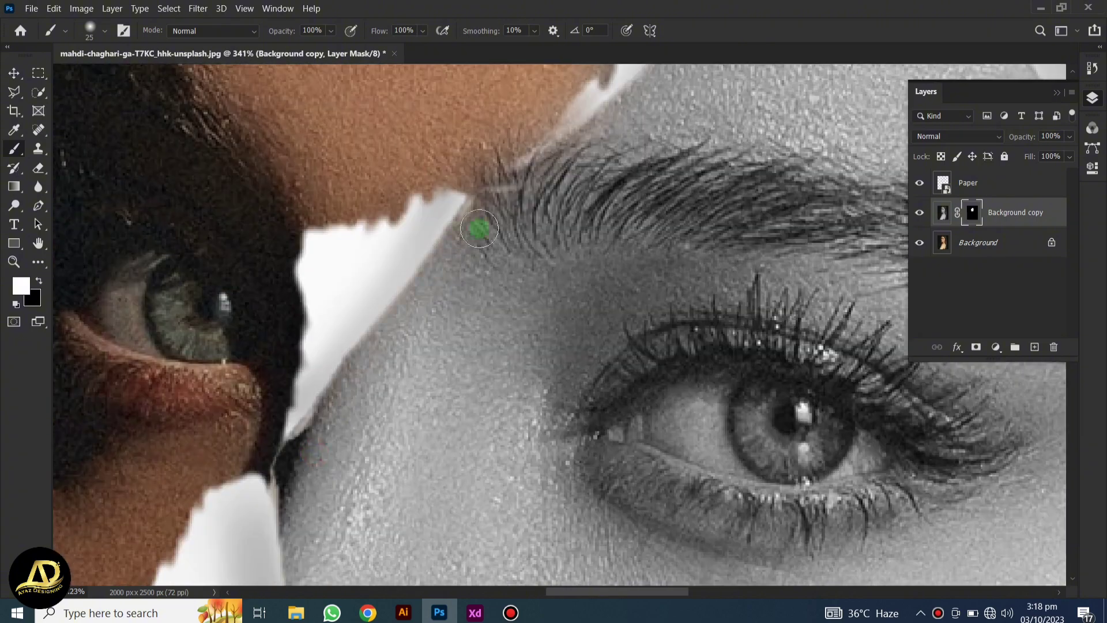
drag(479, 229, 265, 442)
drag(475, 237, 496, 243)
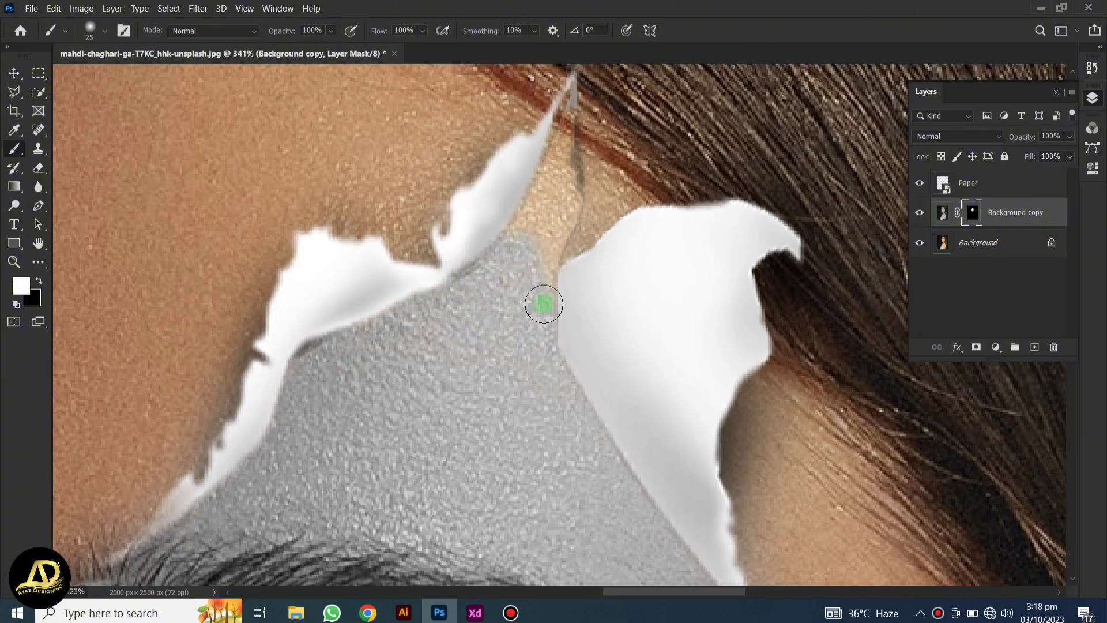
scroll(507, 223, up, 2)
key(bracketleft)
key(bracketleft)
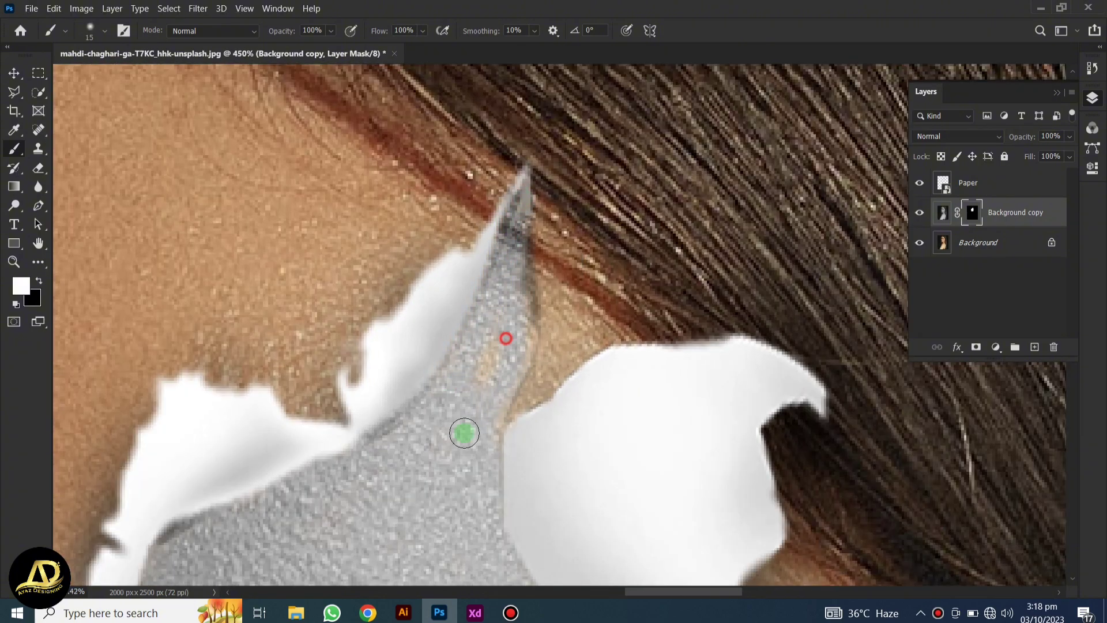
scroll(465, 433, down, 6)
scroll(544, 438, up, 3)
scroll(546, 399, down, 5)
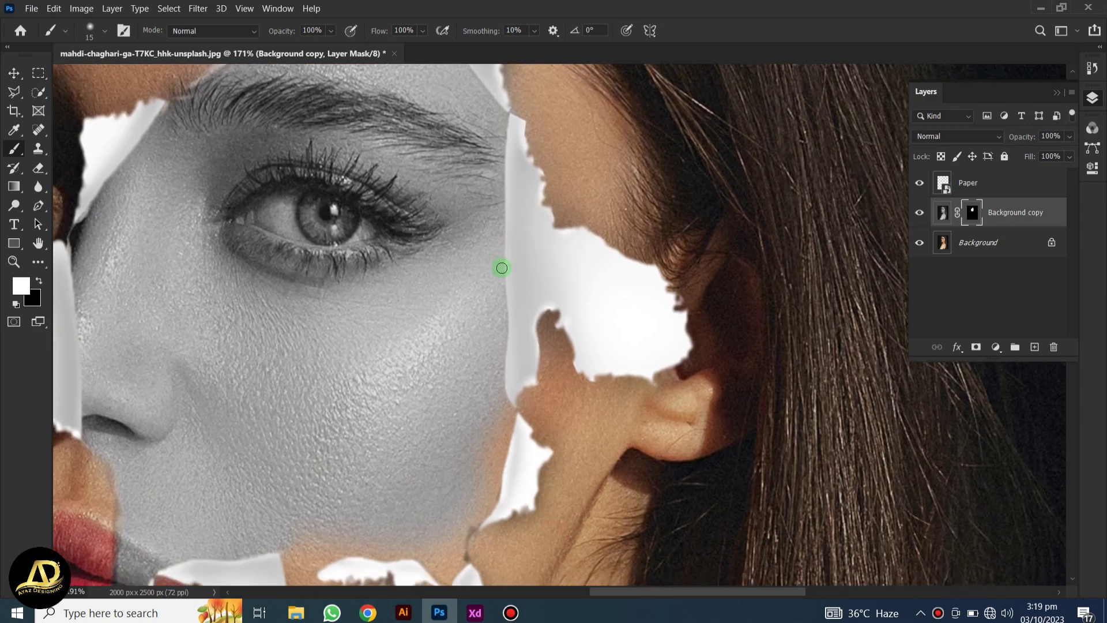
Finish the cheek and jaw, then add an empty Layer 1 above Background copy
drag(445, 395, 456, 395)
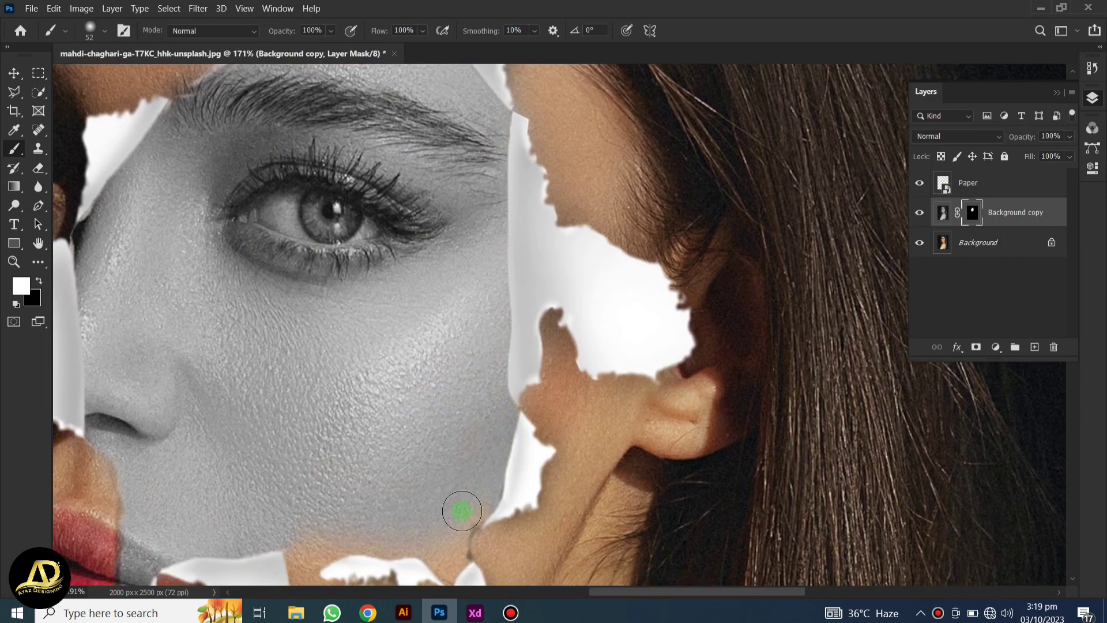
scroll(460, 510, up, 2)
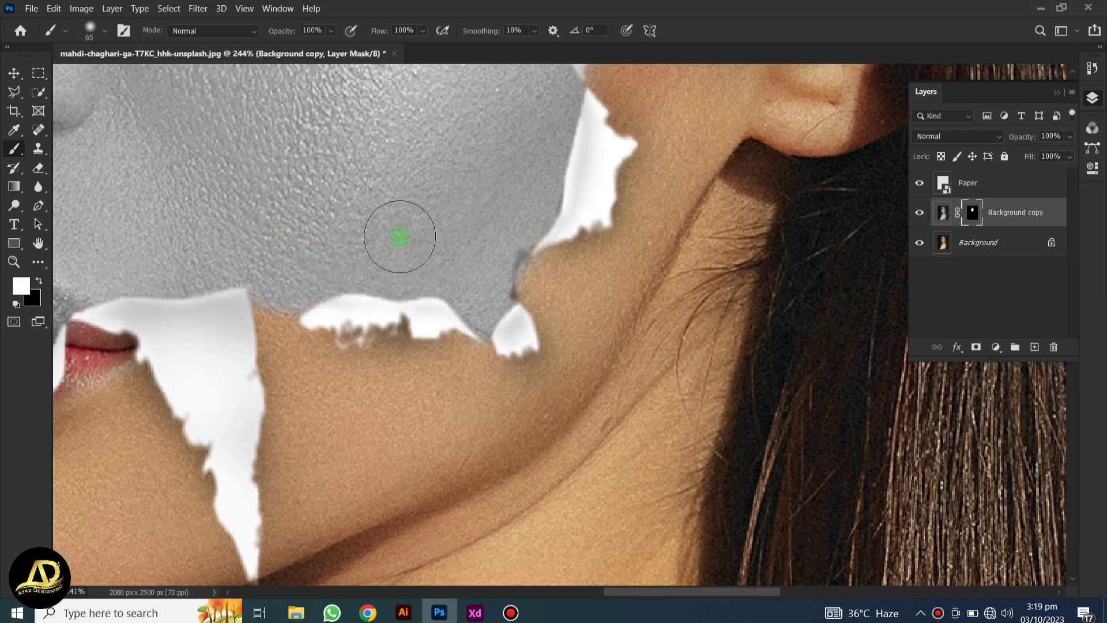
scroll(312, 265, down, 3)
scroll(304, 378, down, 2)
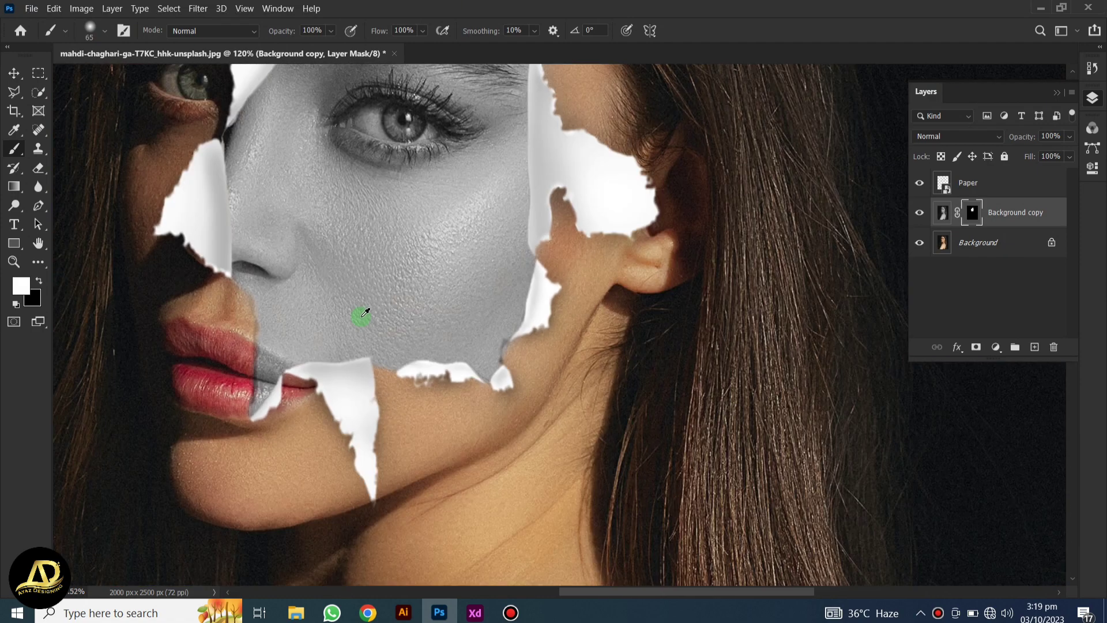
scroll(361, 316, down, 2)
scroll(364, 317, down, 1)
scroll(394, 302, down, 1)
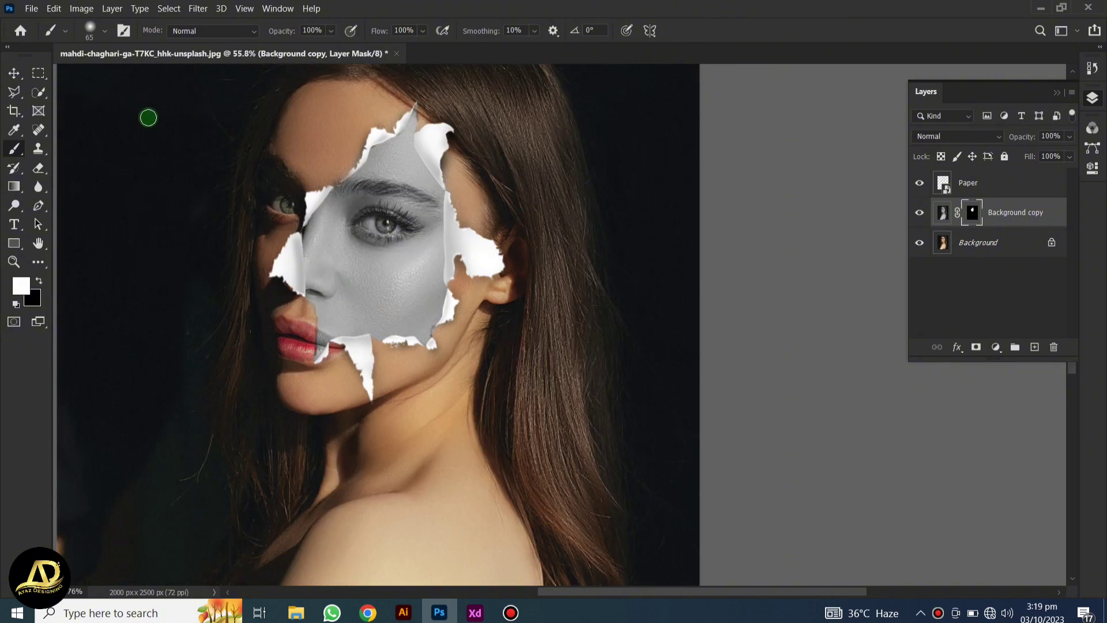
click(13, 73)
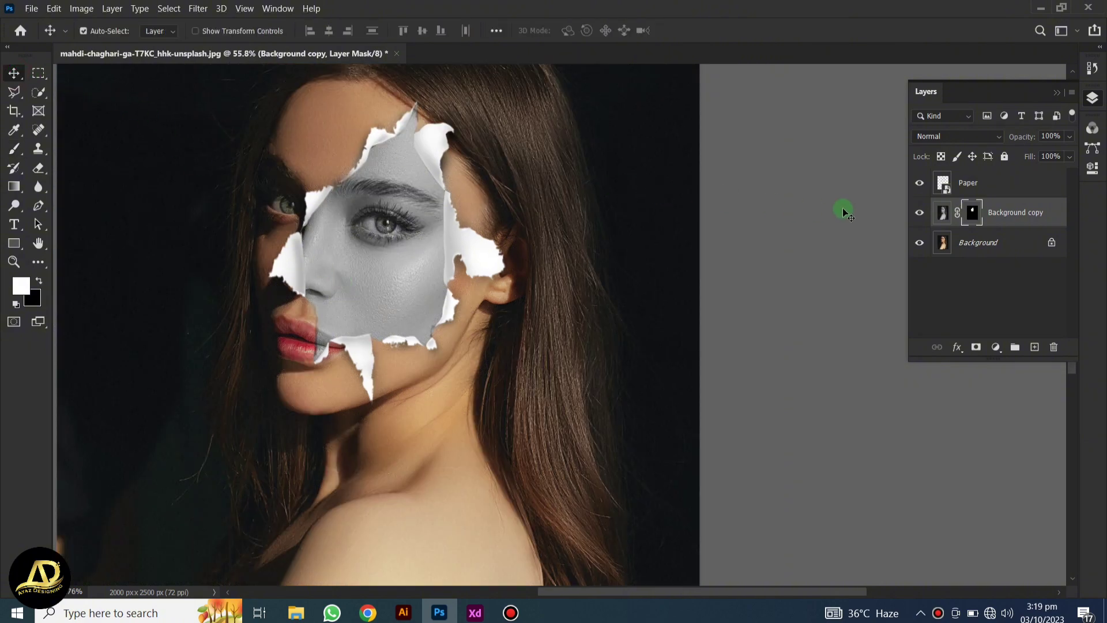
click(1034, 347)
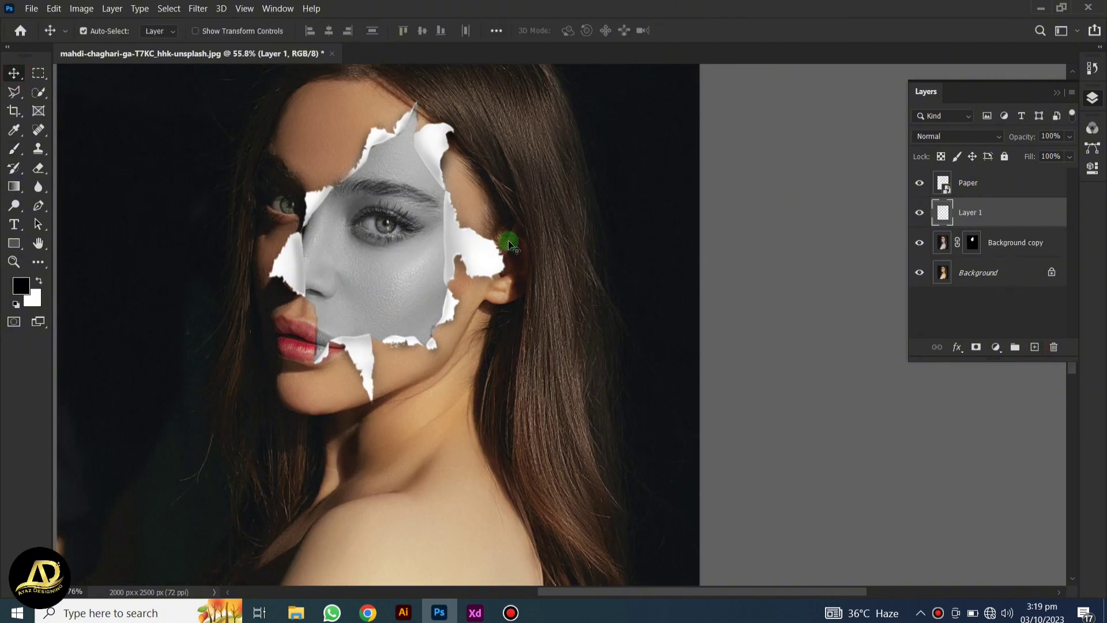
Choose a soft black 34 px brush on Layer 1, undoing a test stroke
click(16, 149)
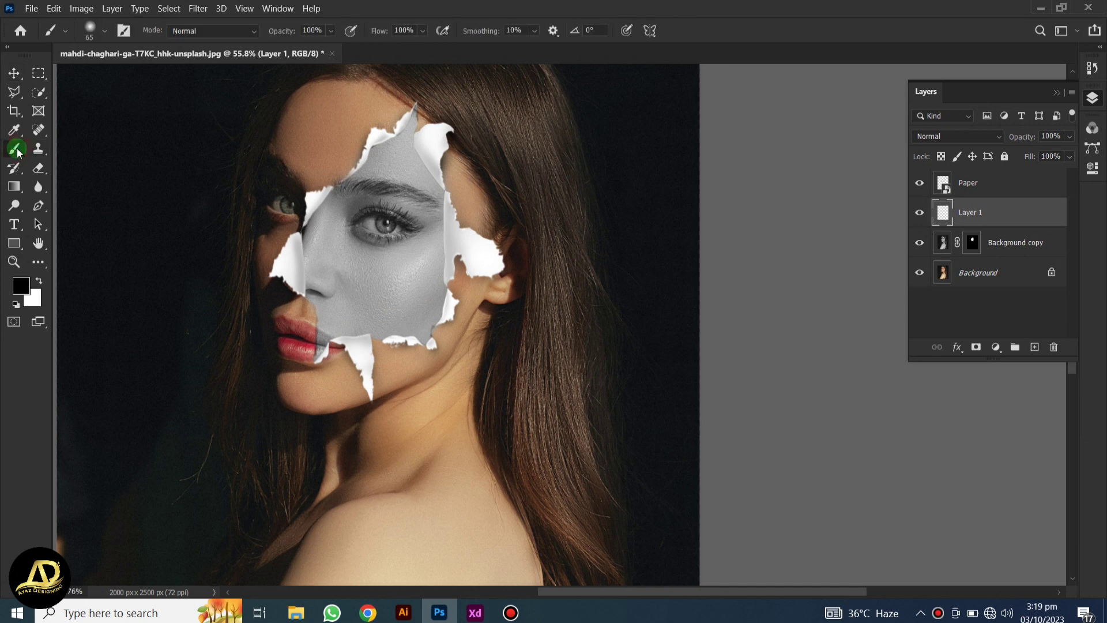
right_click(412, 220)
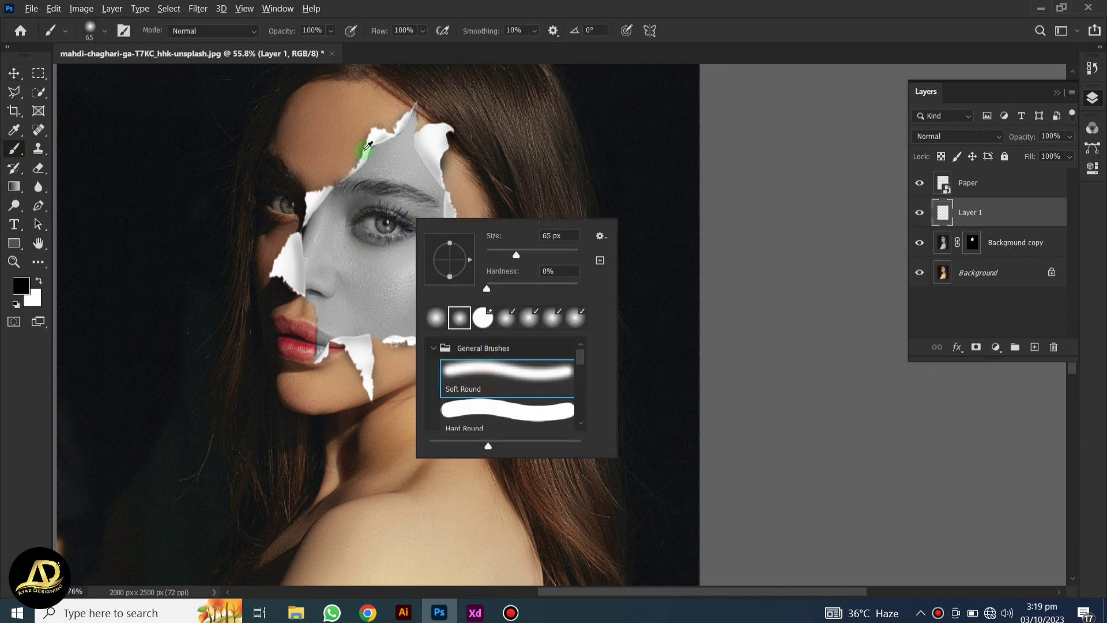
scroll(368, 145, up, 1)
scroll(375, 146, up, 2)
mouse_move(408, 142)
mouse_down()
mouse_move(398, 136)
mouse_move(381, 158)
mouse_move(393, 135)
mouse_move(369, 151)
mouse_move(301, 240)
mouse_up()
key(ctrl+z)
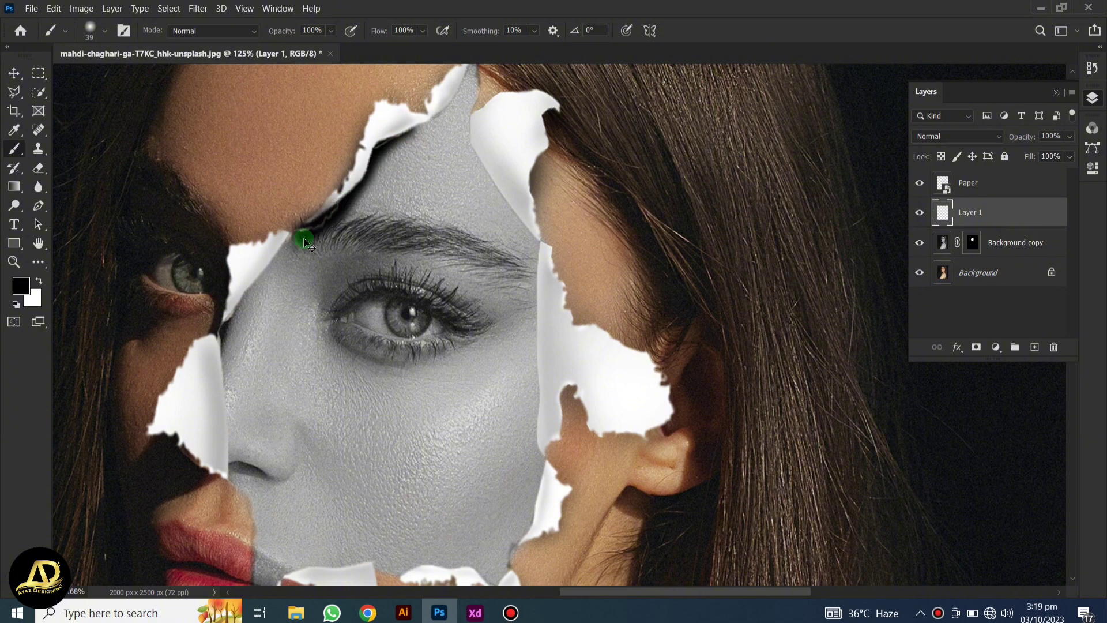
key(ctrl+z)
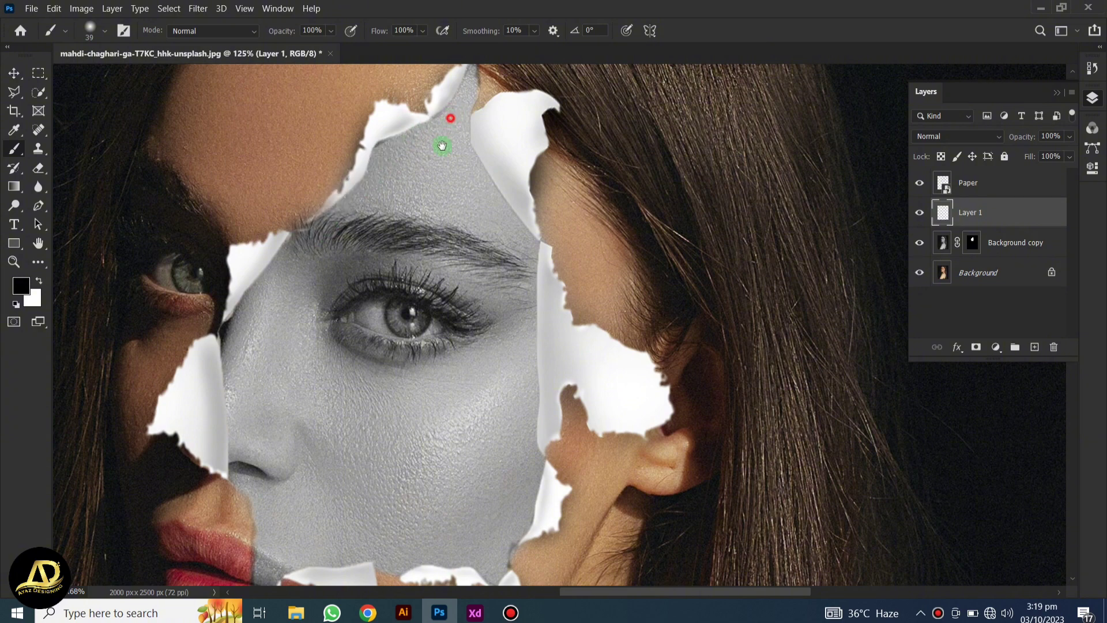
scroll(442, 145, up, 2)
scroll(449, 137, up, 2)
alt+right_click(463, 104)
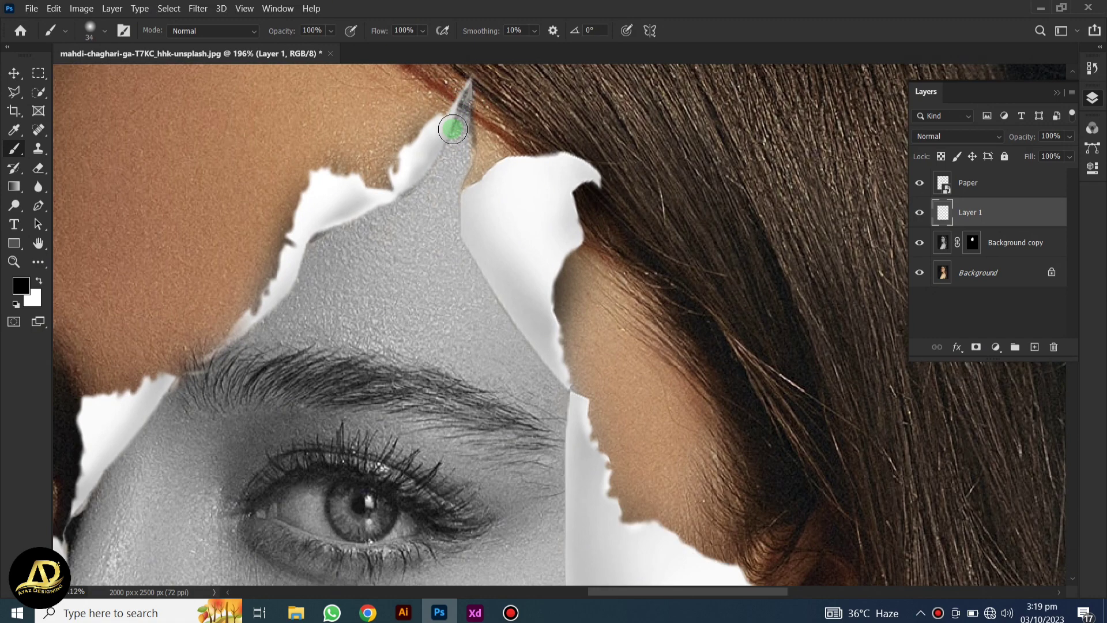
Paint dark shadow down the tear edge from its top tip past the nose
mouse_move(453, 129)
mouse_down()
mouse_move(432, 168)
mouse_move(306, 239)
mouse_move(230, 358)
mouse_move(190, 390)
mouse_move(491, 261)
mouse_move(445, 296)
mouse_move(384, 392)
mouse_up()
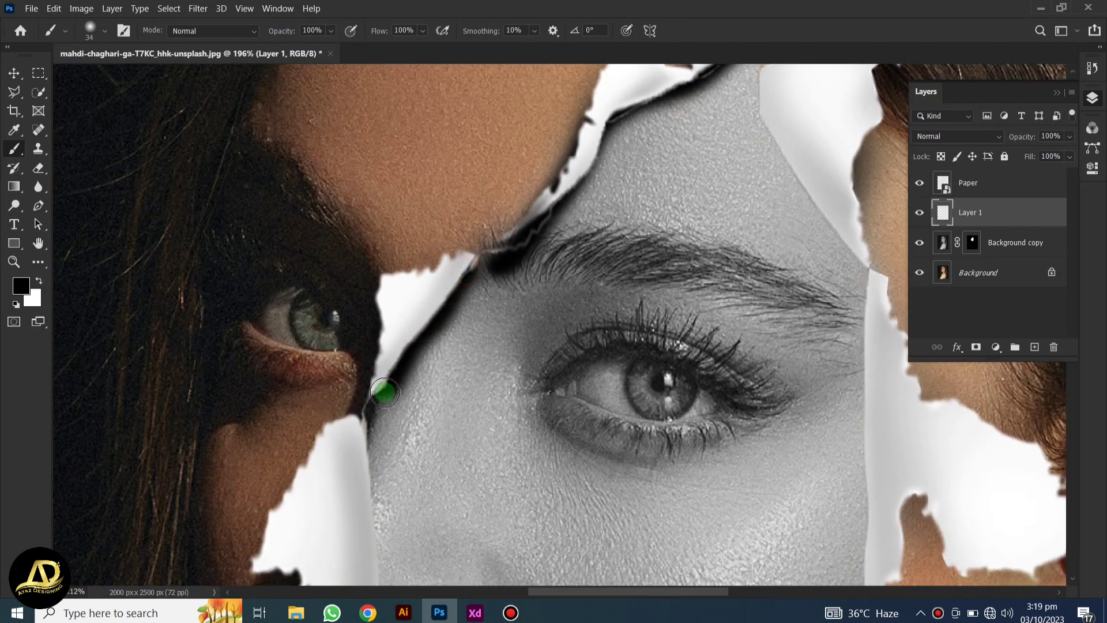
mouse_move(389, 436)
mouse_down()
mouse_move(433, 226)
mouse_move(404, 247)
mouse_move(412, 416)
mouse_up()
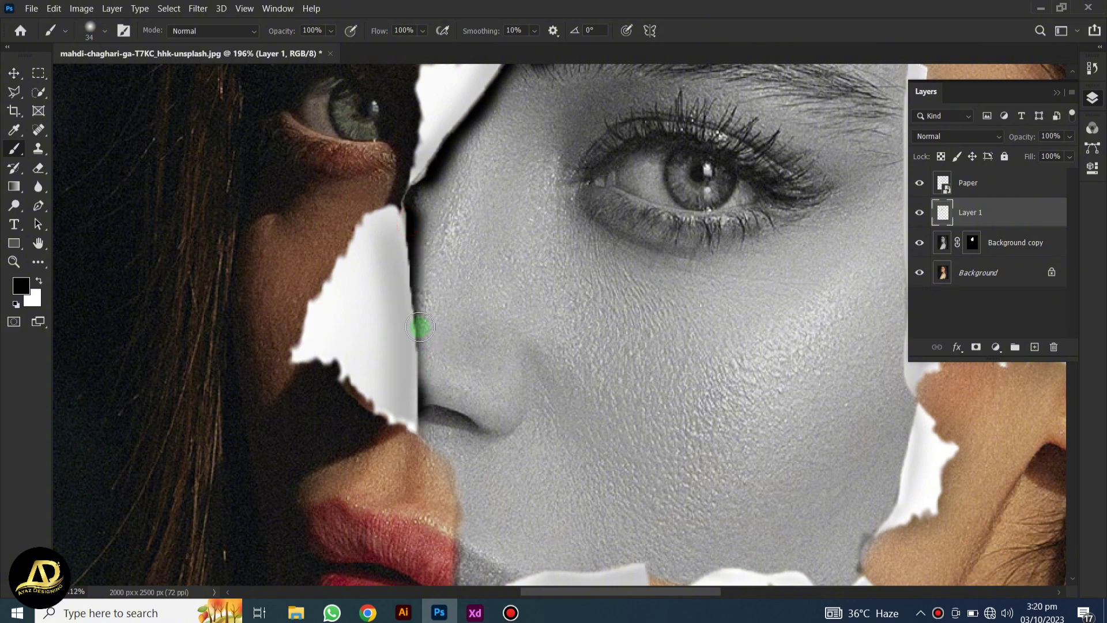
drag(420, 327, 407, 396)
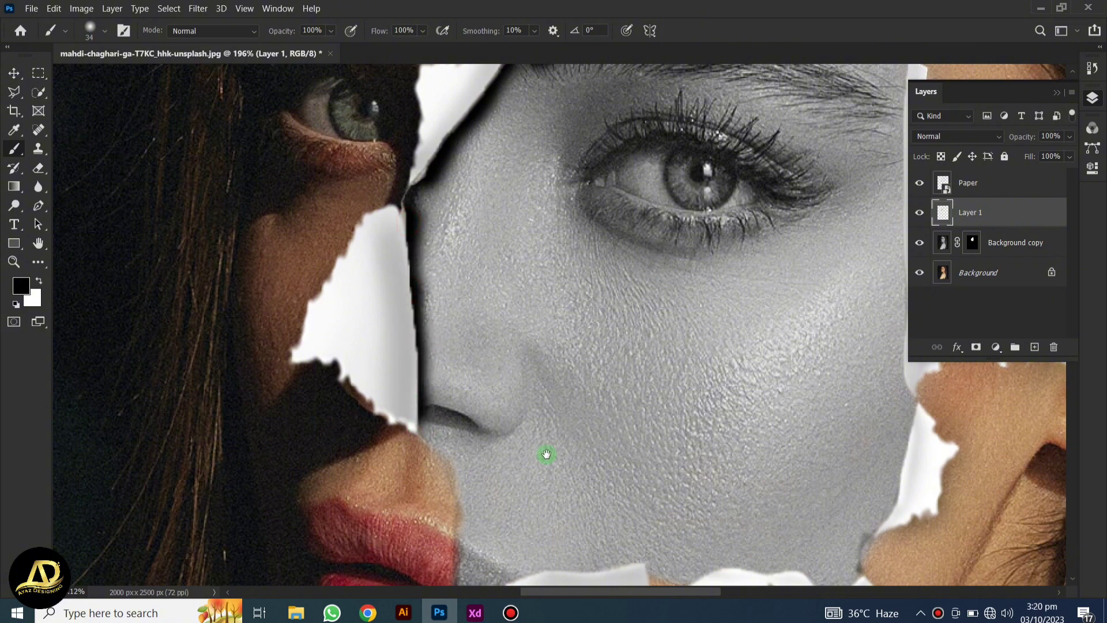
drag(546, 454, 470, 210)
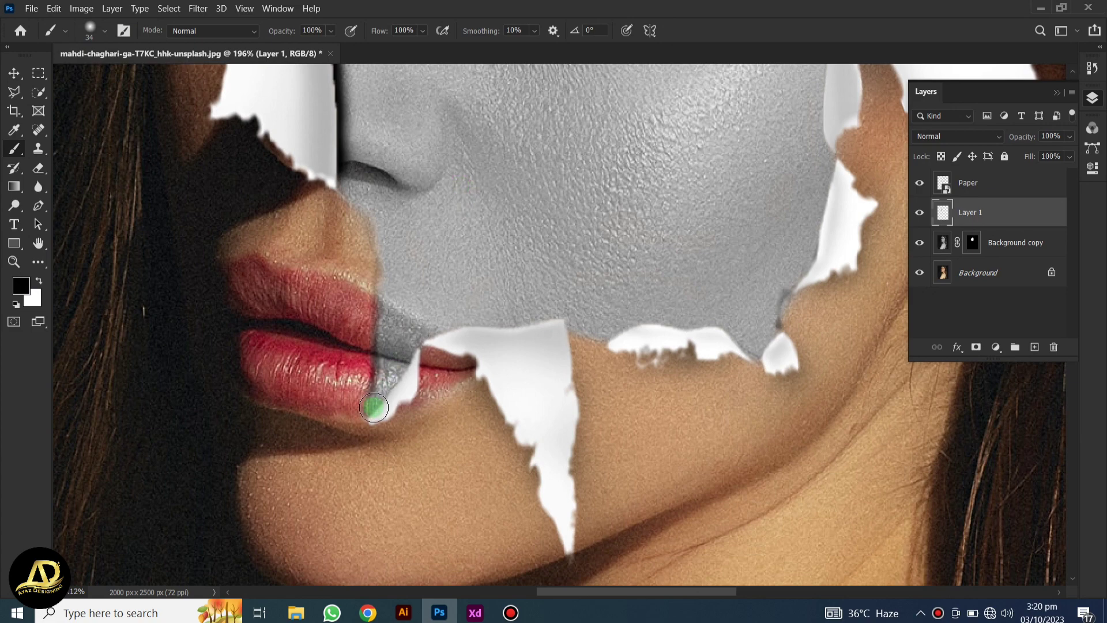
Paint shadow along the torn edges by the lips and around the rest of the hole
mouse_move(373, 408)
mouse_down()
mouse_move(421, 329)
mouse_move(568, 316)
mouse_move(496, 319)
mouse_move(534, 336)
mouse_move(645, 340)
mouse_move(694, 361)
mouse_move(691, 344)
mouse_up()
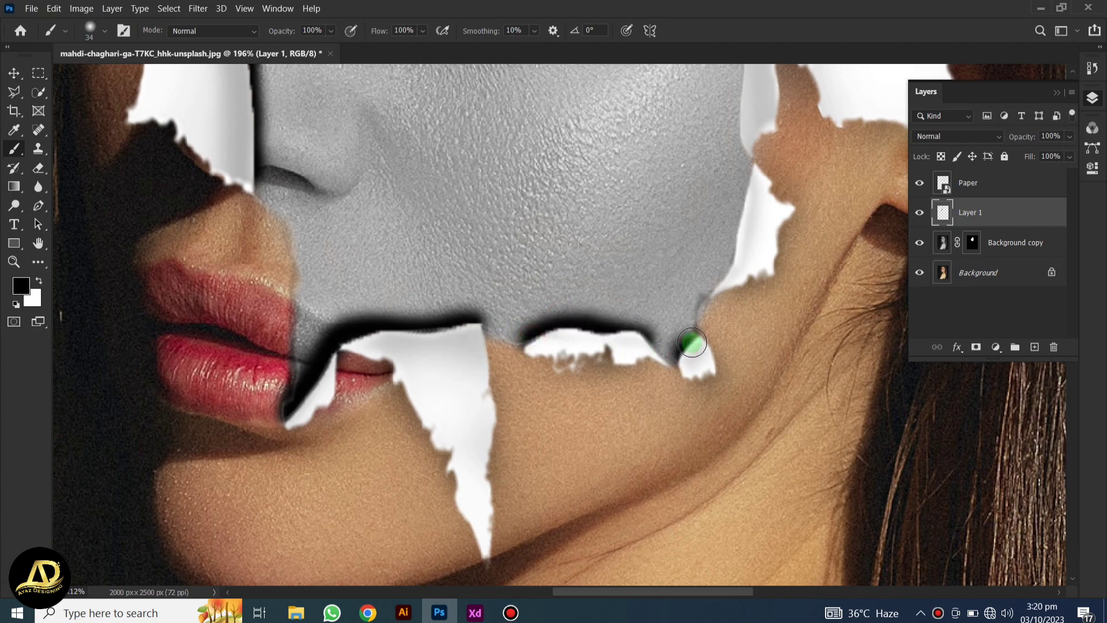
mouse_move(715, 285)
mouse_down()
mouse_move(736, 239)
mouse_move(747, 168)
mouse_up()
mouse_move(708, 248)
mouse_down()
mouse_move(650, 392)
mouse_move(640, 291)
mouse_move(647, 166)
mouse_move(606, 392)
mouse_move(605, 270)
mouse_move(522, 148)
mouse_up()
mouse_move(499, 213)
mouse_down()
mouse_move(495, 389)
mouse_move(490, 312)
mouse_move(494, 358)
mouse_move(557, 452)
mouse_up()
scroll(408, 368, down, 2)
scroll(407, 368, down, 2)
scroll(403, 371, down, 2)
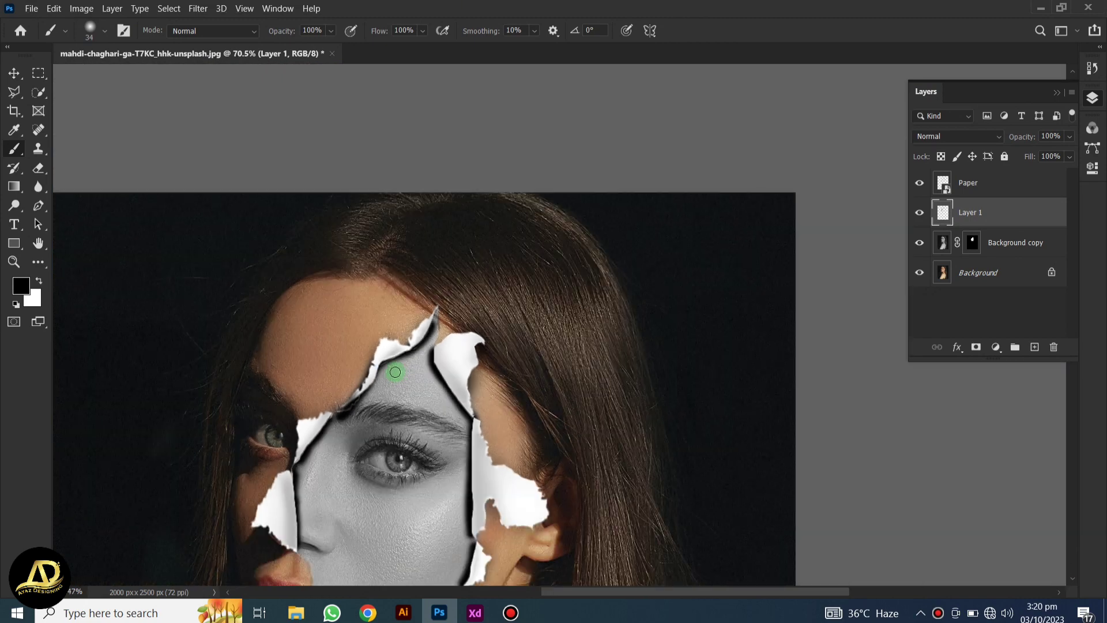
click(14, 73)
drag(440, 440, 472, 358)
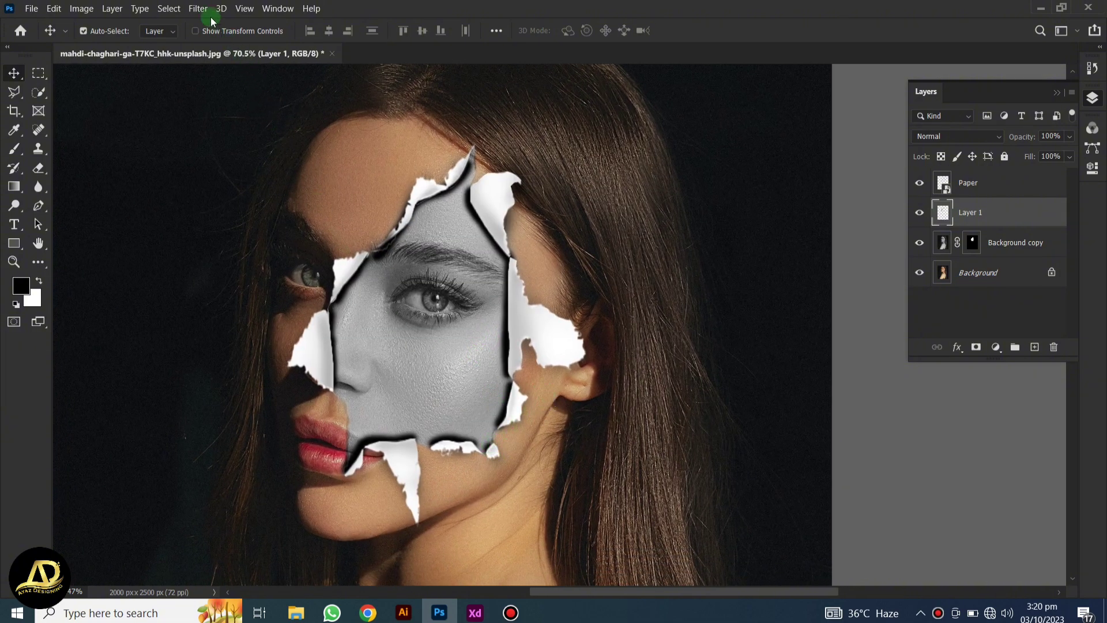
Apply a Gaussian Blur with a 31.8-pixel radius to the shadow strokes on Layer 1
click(208, 10)
mouse_move(206, 163)
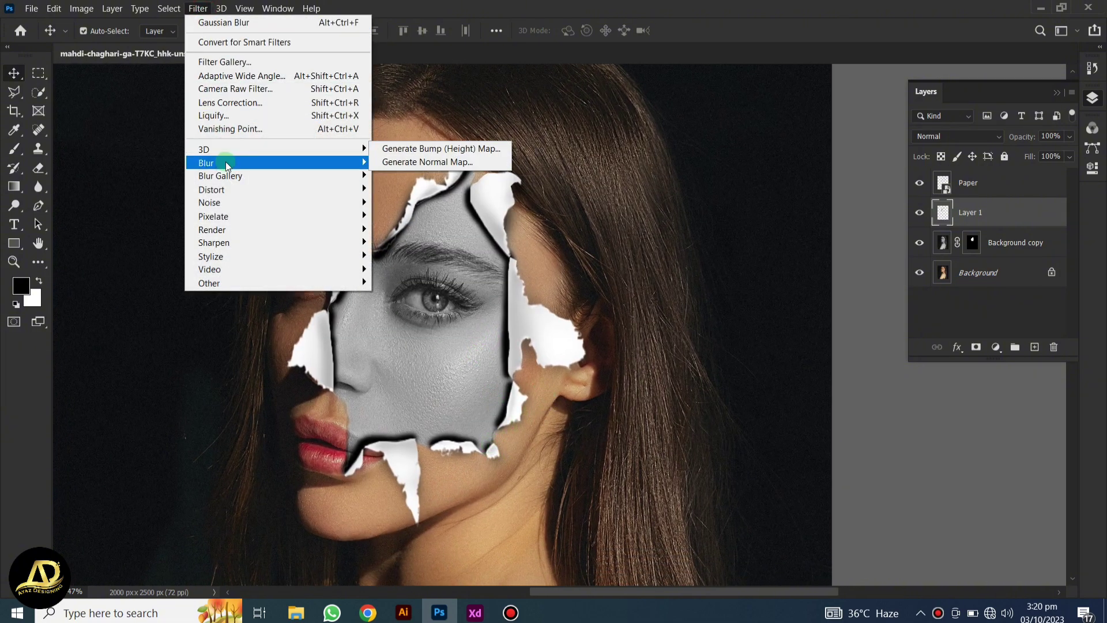
click(420, 212)
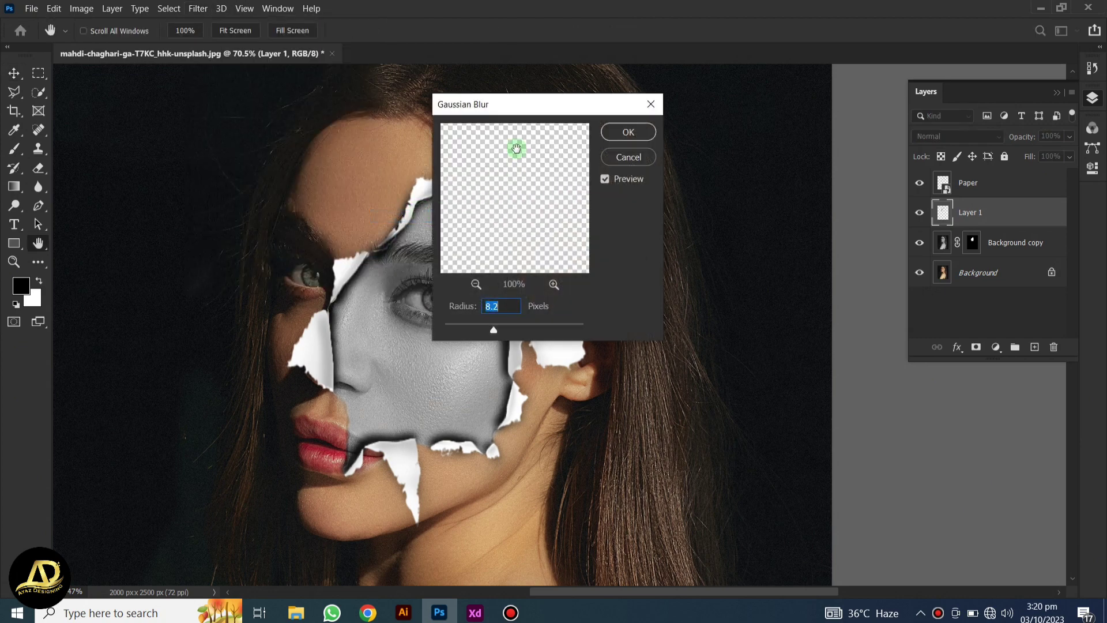
drag(552, 104, 623, 108)
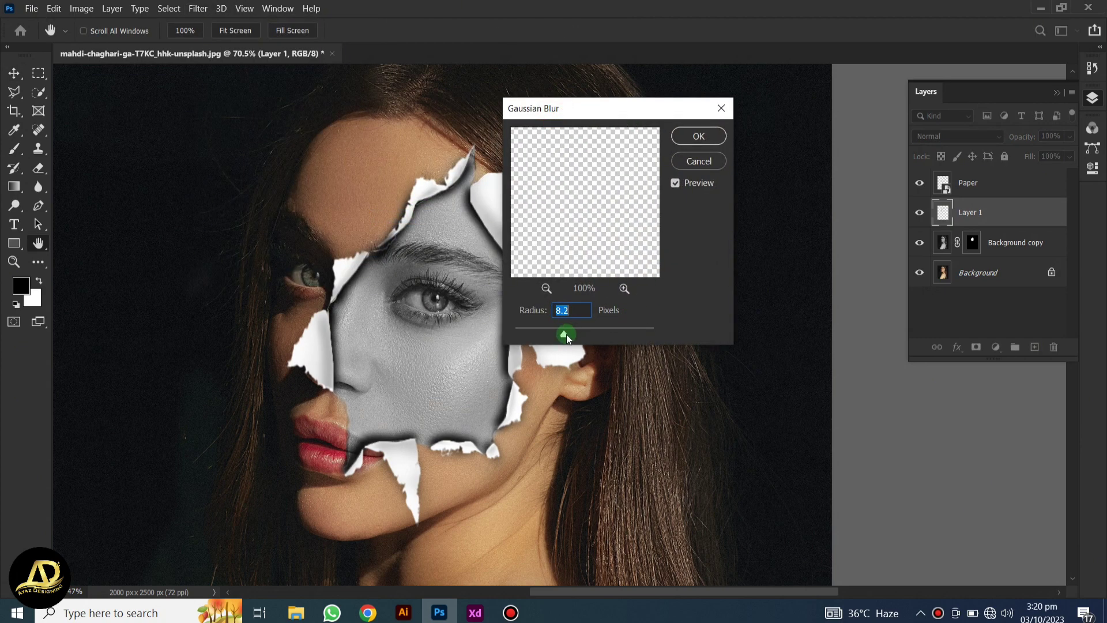
mouse_move(566, 337)
mouse_down()
mouse_move(584, 336)
mouse_move(566, 338)
mouse_up()
click(699, 137)
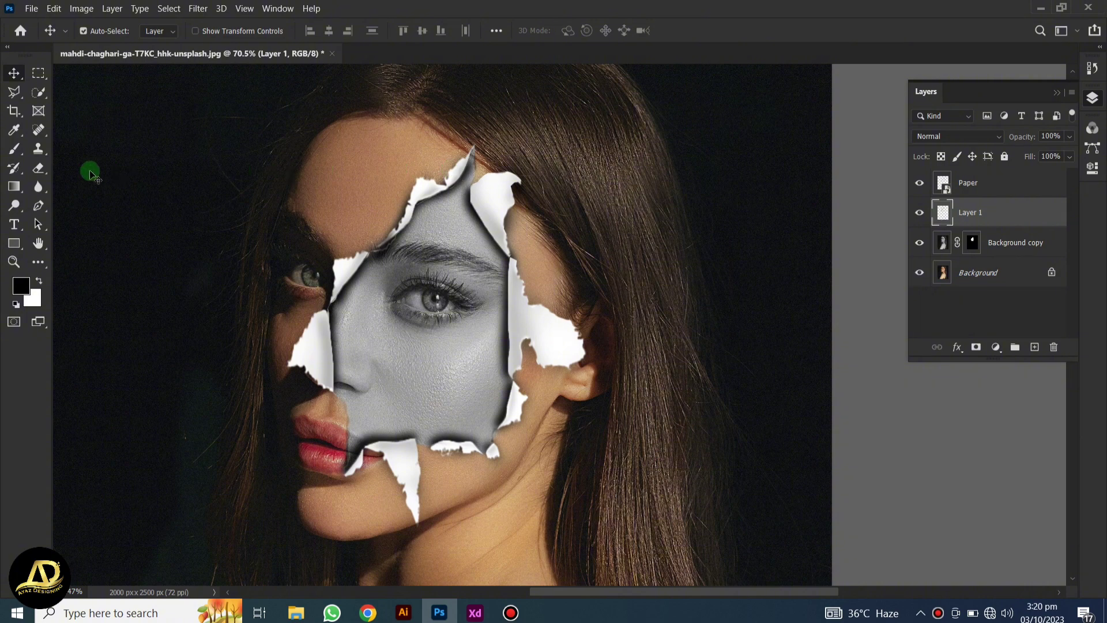
Erase Layer 1 shadow spilling past the torn edges near the forehead, eye, lips and jaw
click(35, 172)
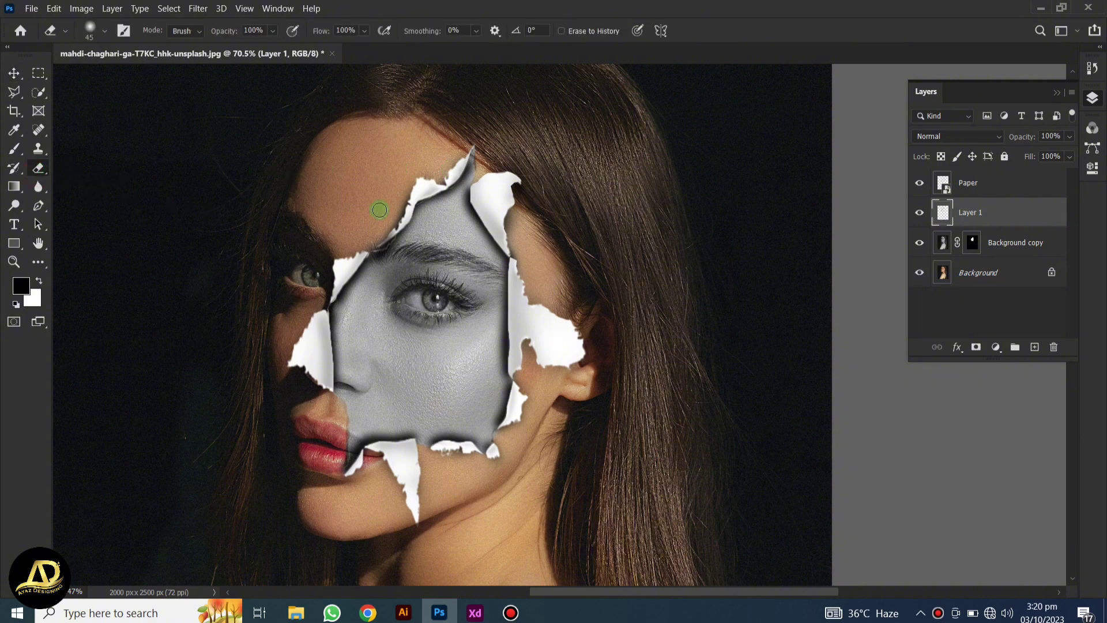
scroll(455, 167, up, 2)
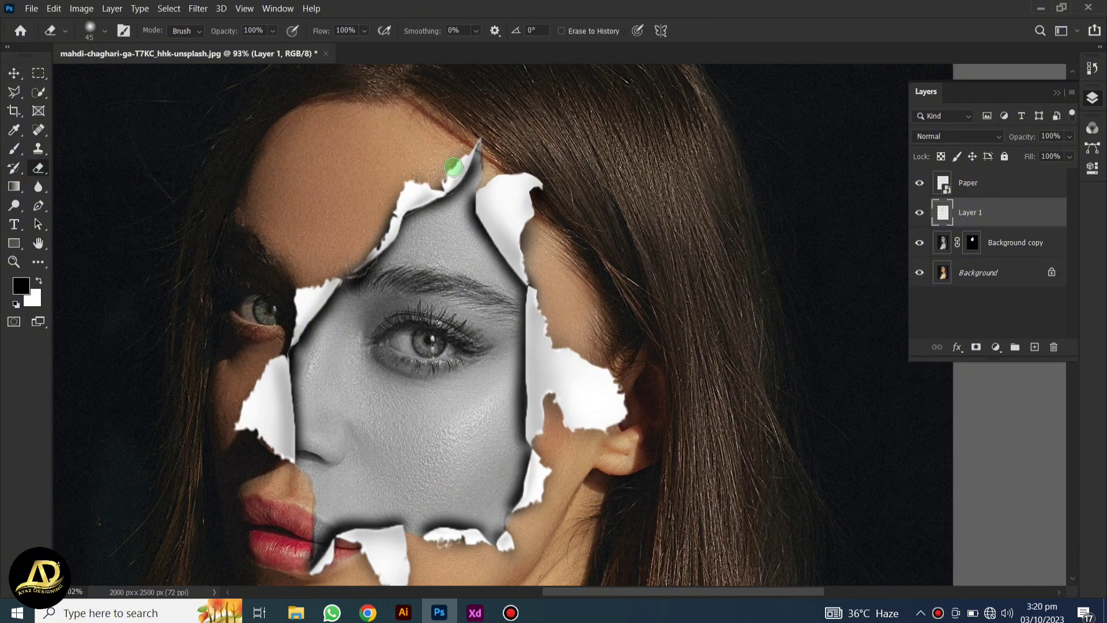
scroll(453, 168, up, 2)
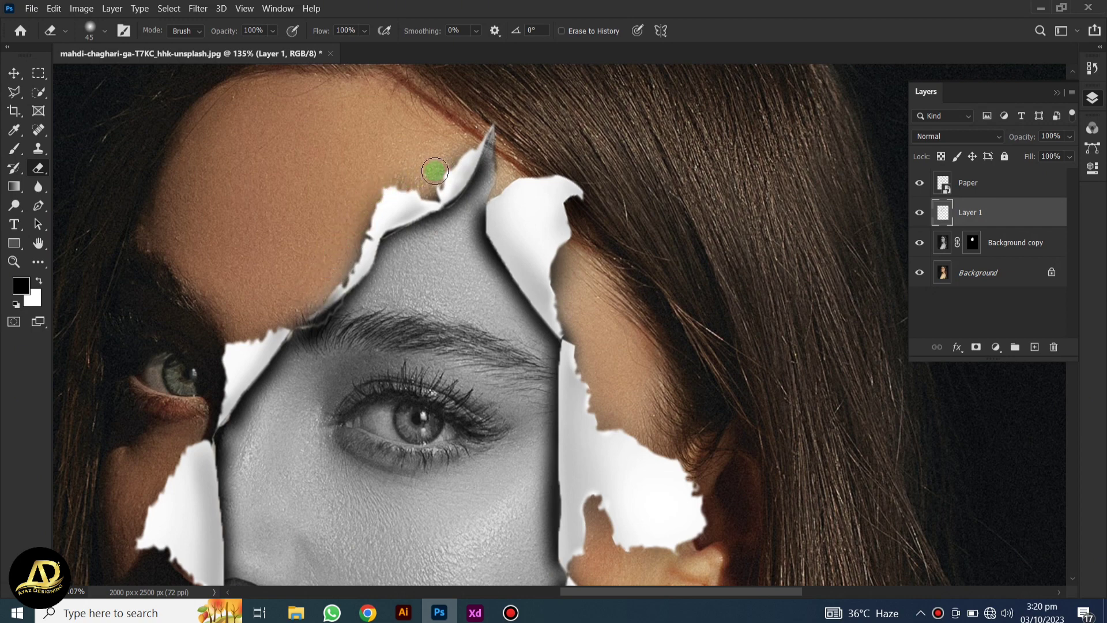
drag(339, 232, 437, 178)
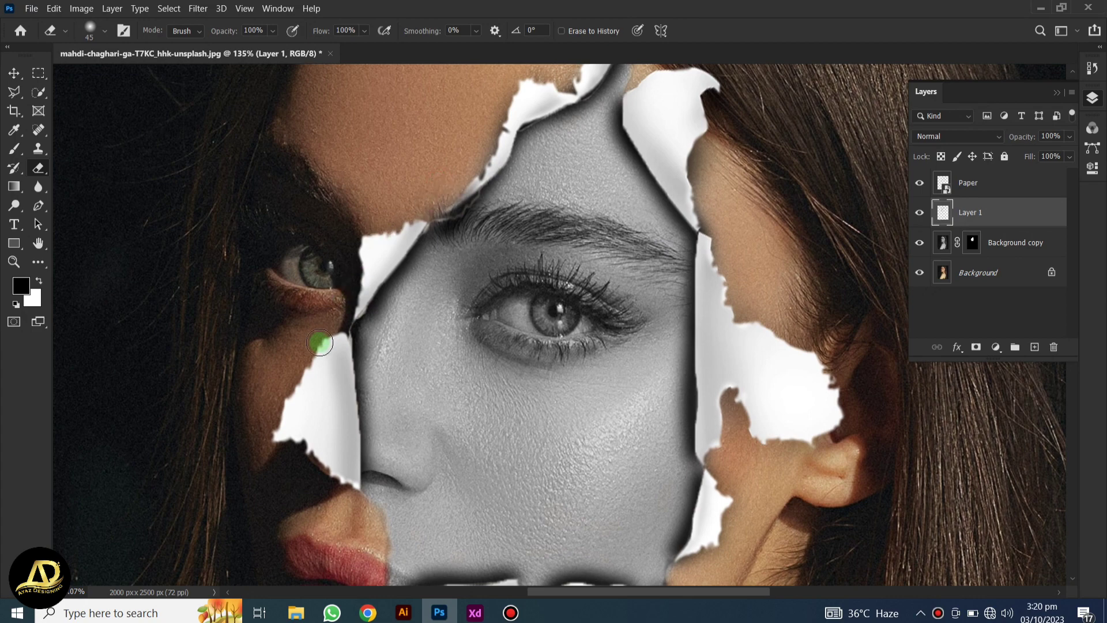
drag(332, 385, 346, 243)
mouse_move(388, 457)
mouse_down()
mouse_move(393, 513)
mouse_move(396, 447)
mouse_move(396, 551)
mouse_up()
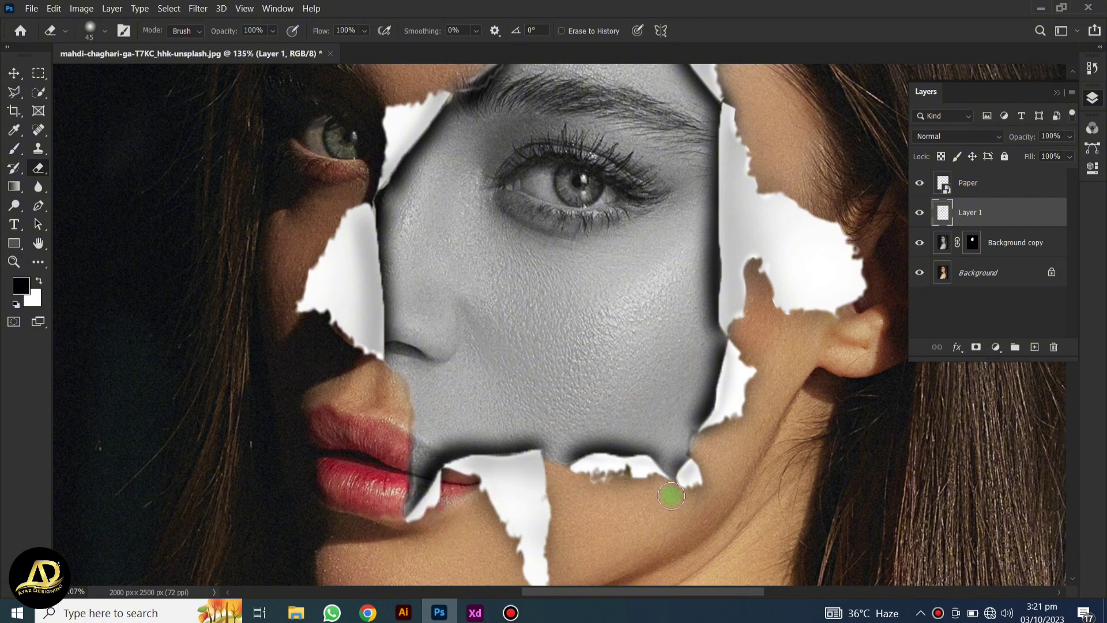
drag(740, 422, 659, 494)
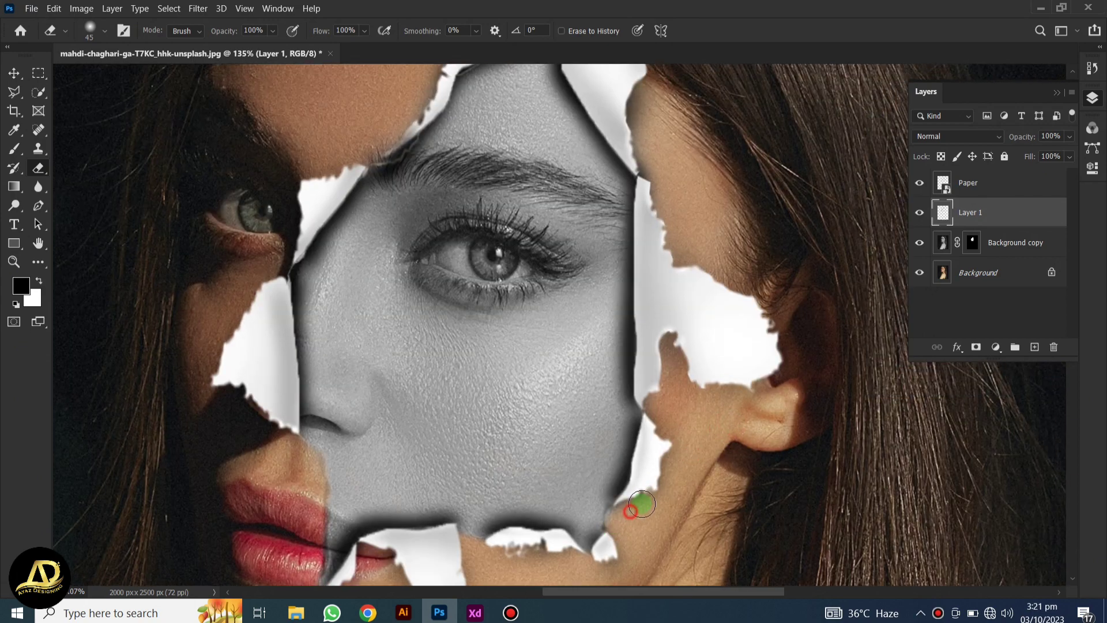
drag(643, 177, 628, 333)
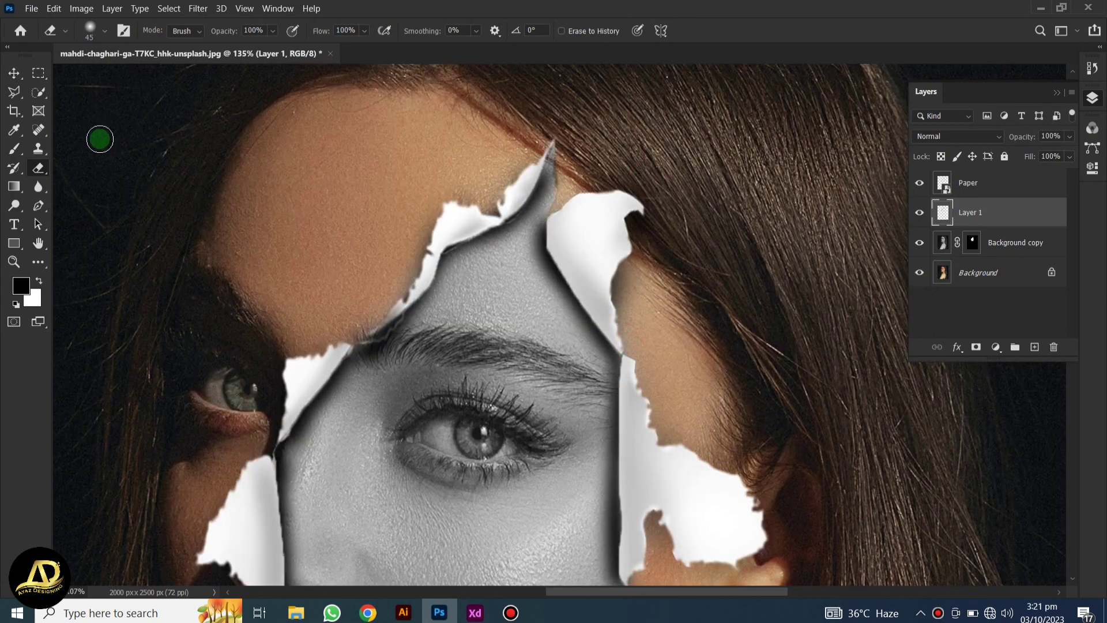
click(17, 73)
Set Layer 1 opacity to 59%, collapse the Layers panel, and zoom out
scroll(446, 340, down, 3)
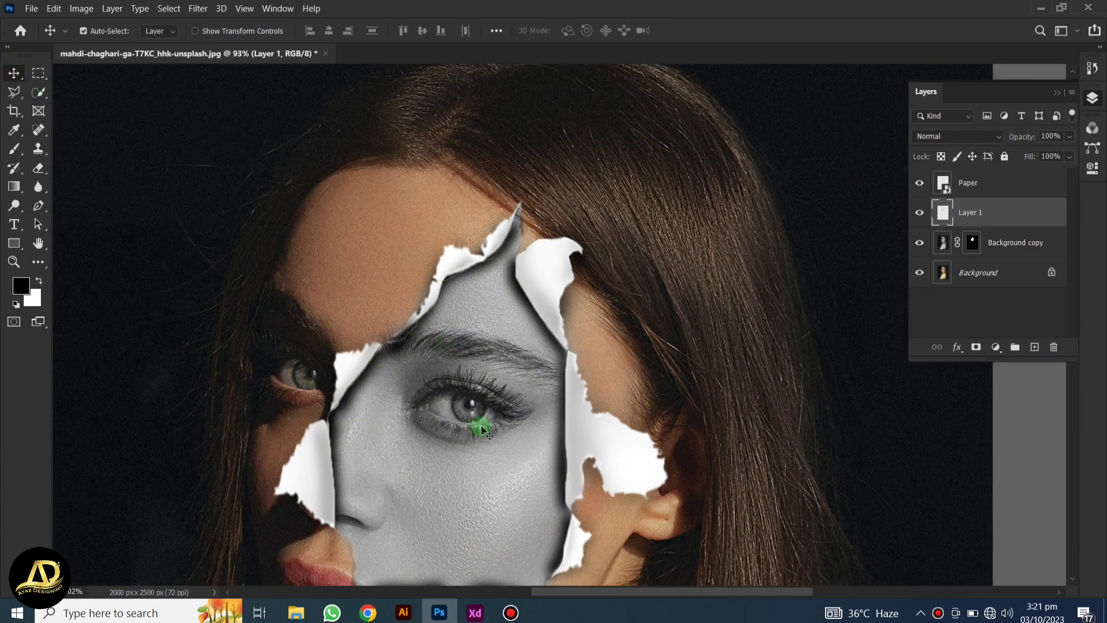
drag(481, 426, 512, 294)
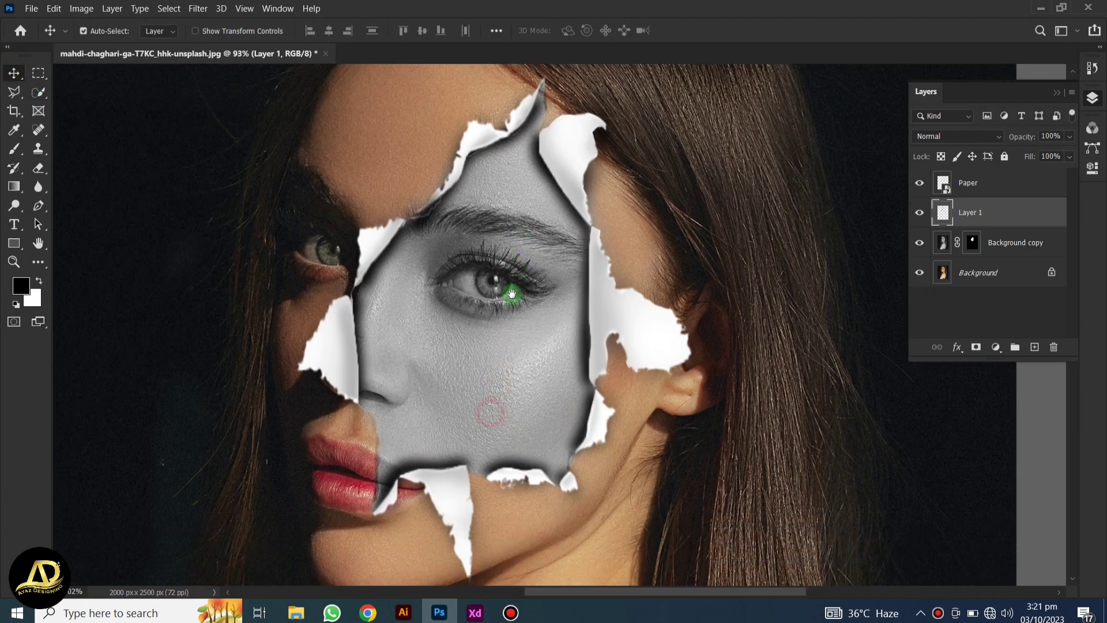
click(1070, 156)
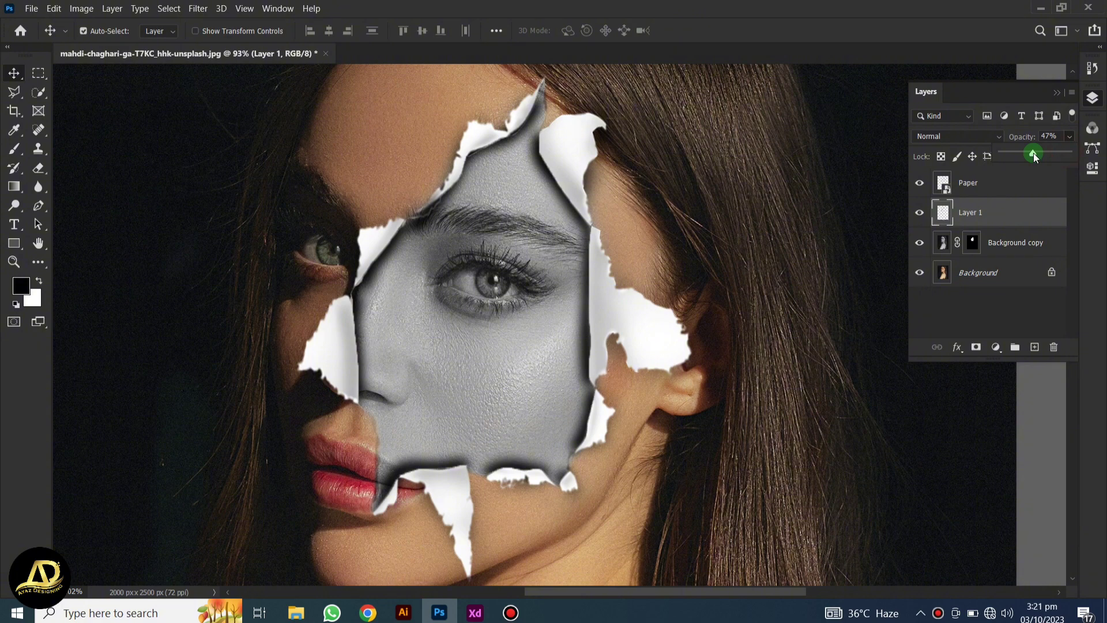
drag(1034, 155, 1042, 154)
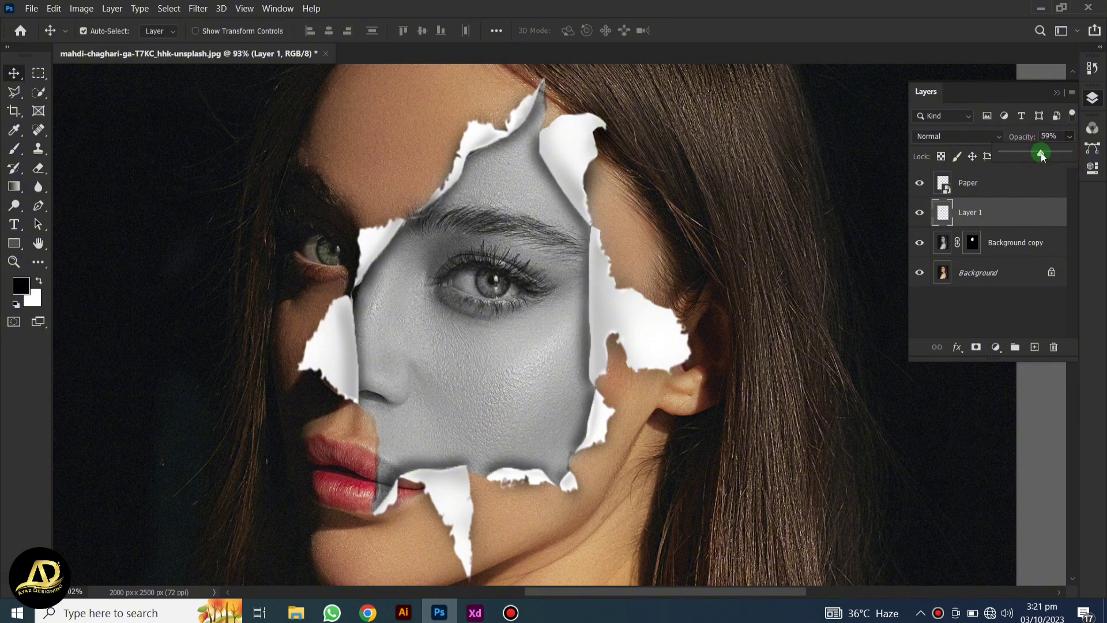
click(1056, 93)
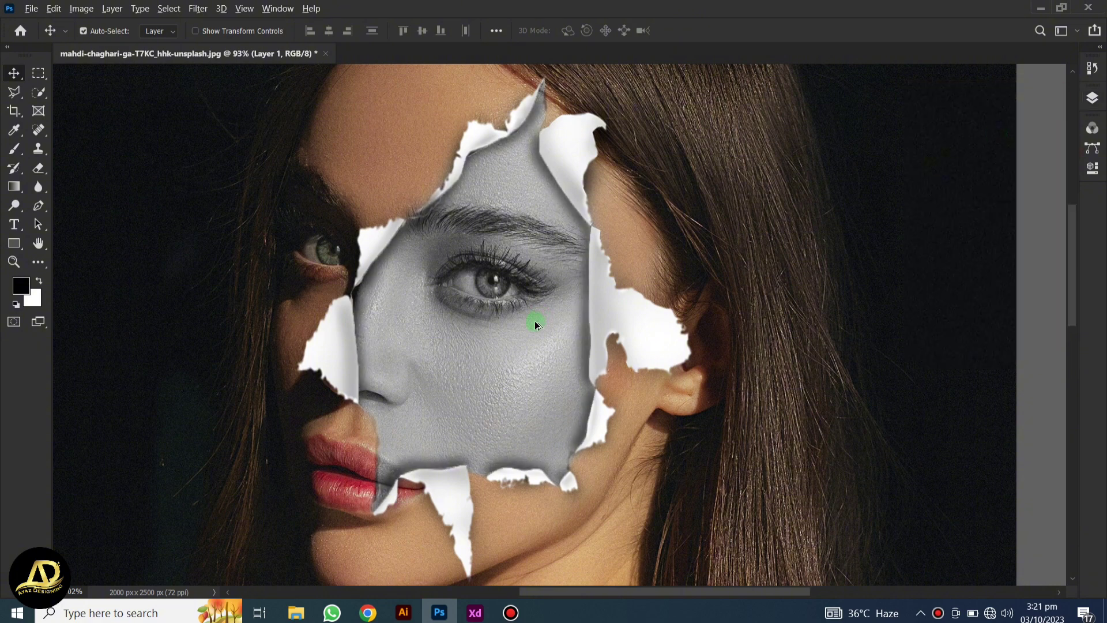
scroll(535, 321, down, 3)
scroll(535, 321, down, 1)
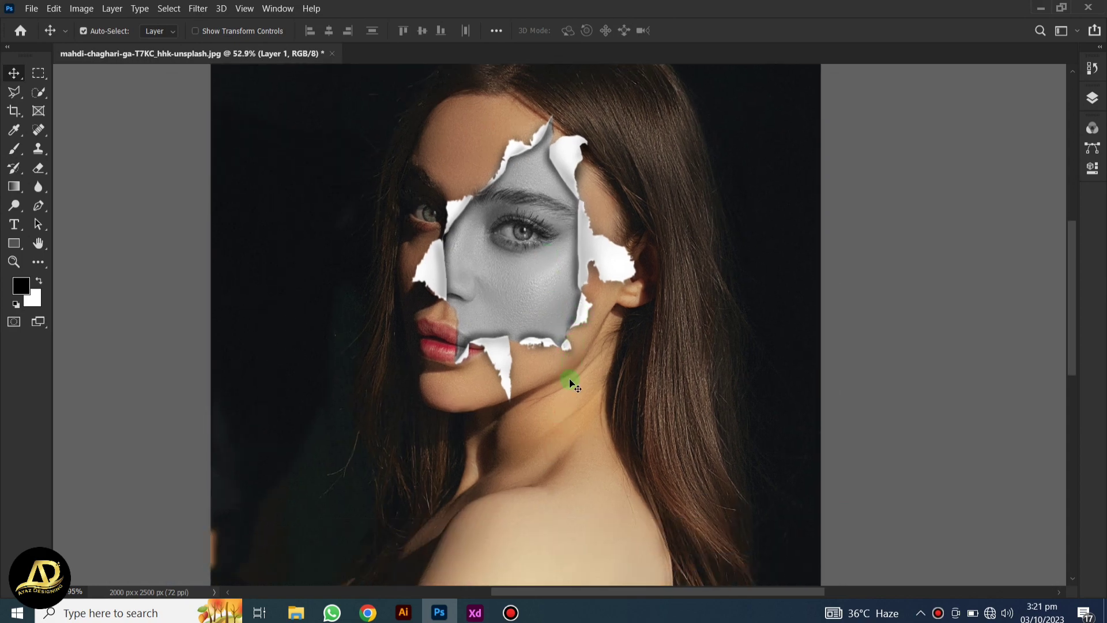
scroll(571, 383, down, 2)
scroll(574, 391, down, 1)
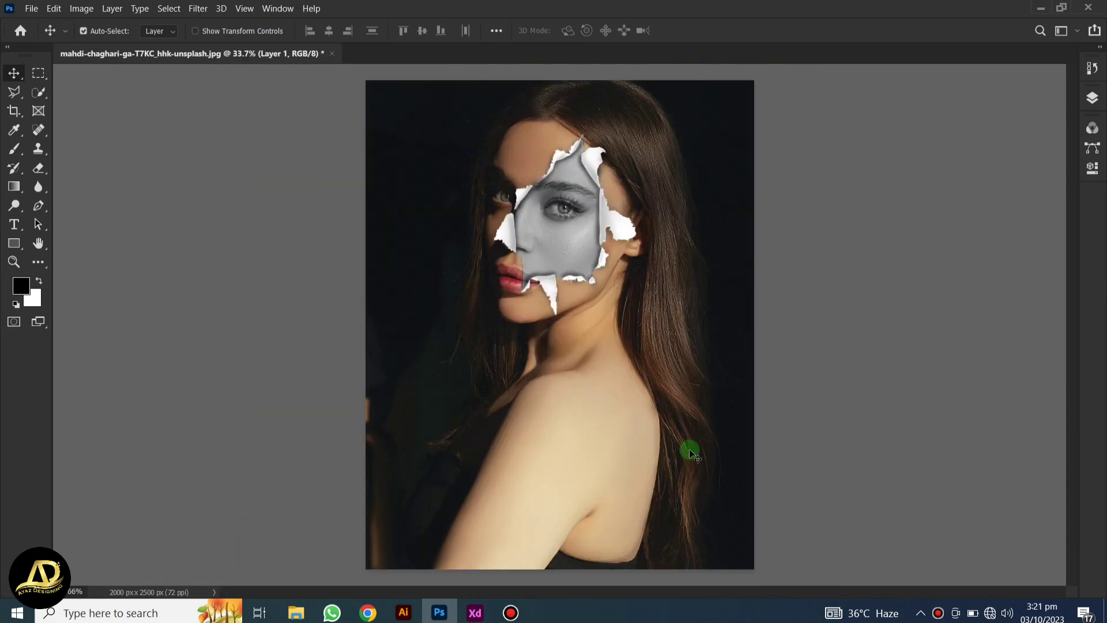